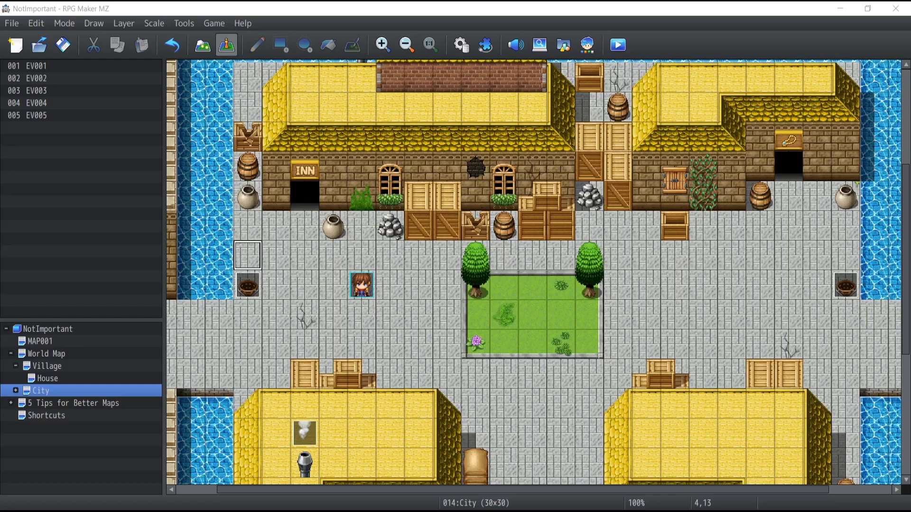
Step: Create a quick Door event on the Inn's doorway tile
click(357, 292)
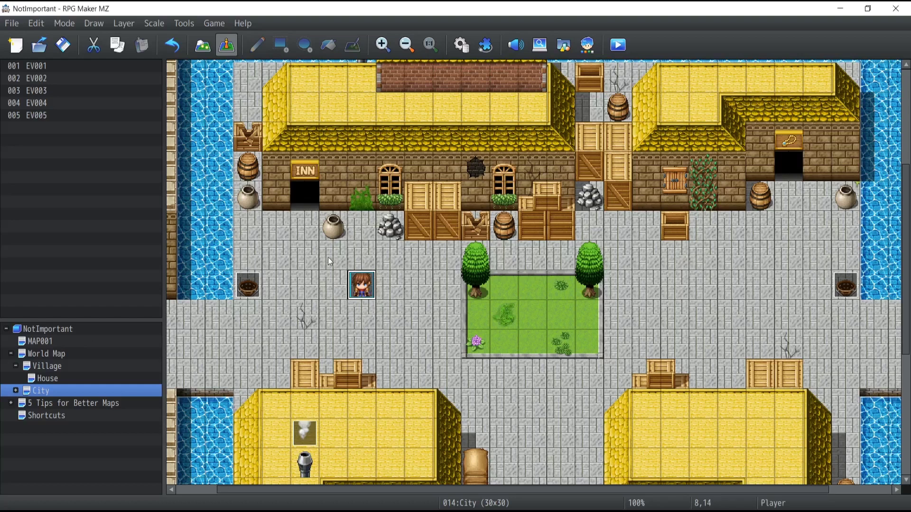
click(313, 200)
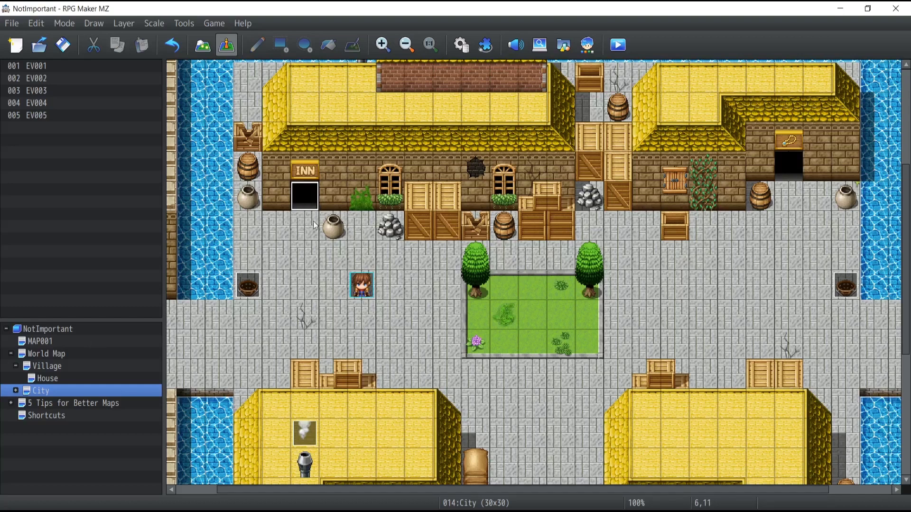
right_click(301, 200)
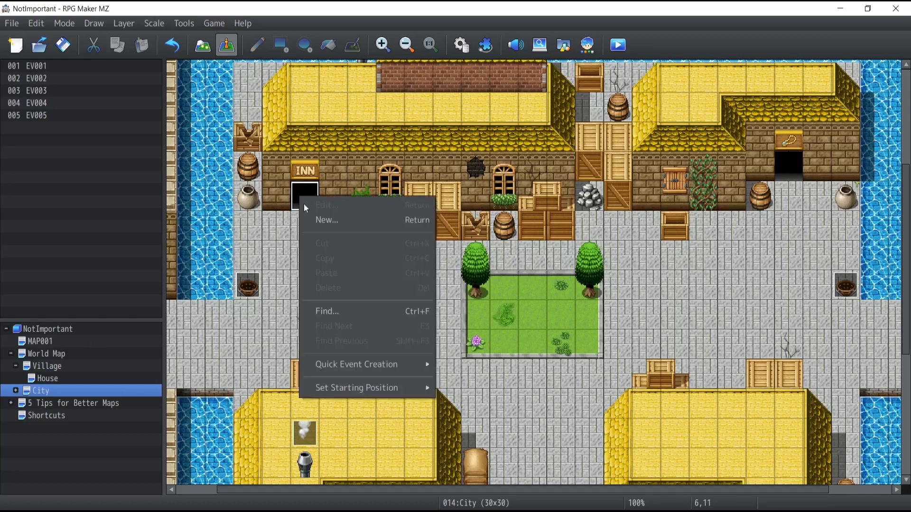
mouse_move(359, 365)
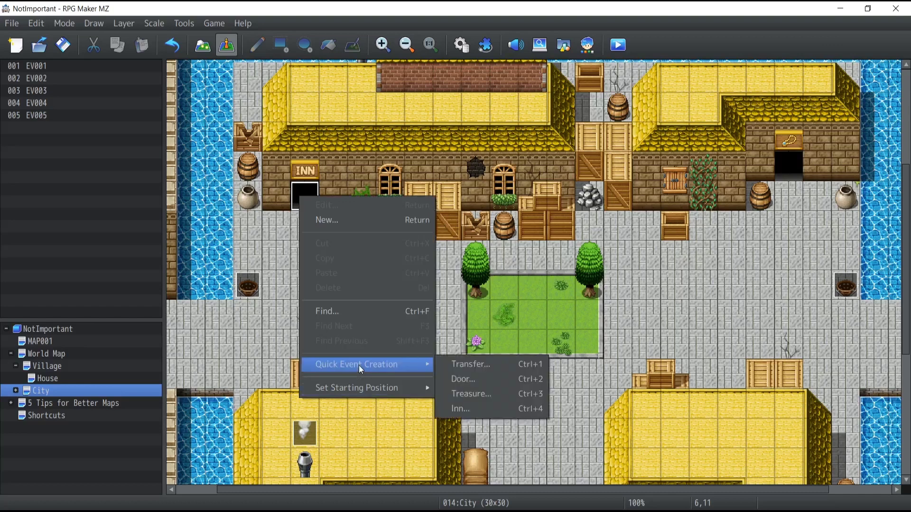
click(499, 379)
click(465, 305)
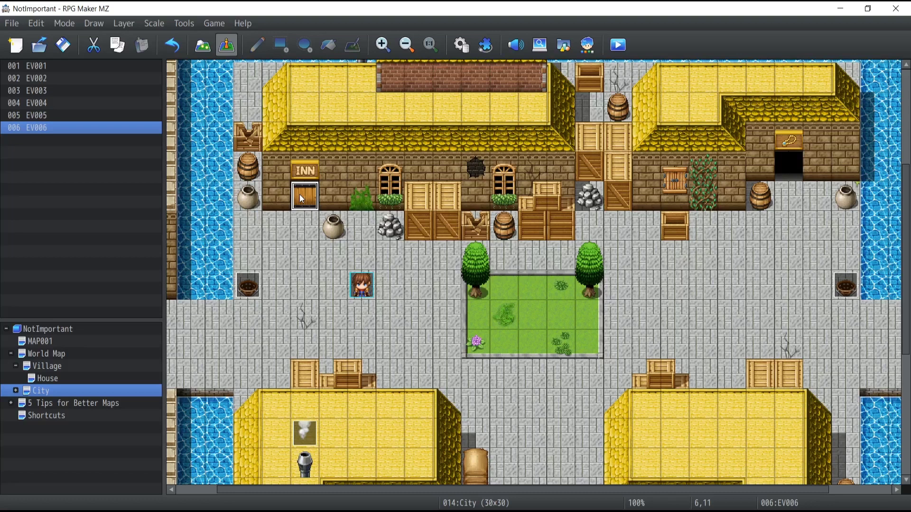
Step: Inspect nearby tiles: the cracked paving, the Inn door event and plaza tile 5,16
click(306, 317)
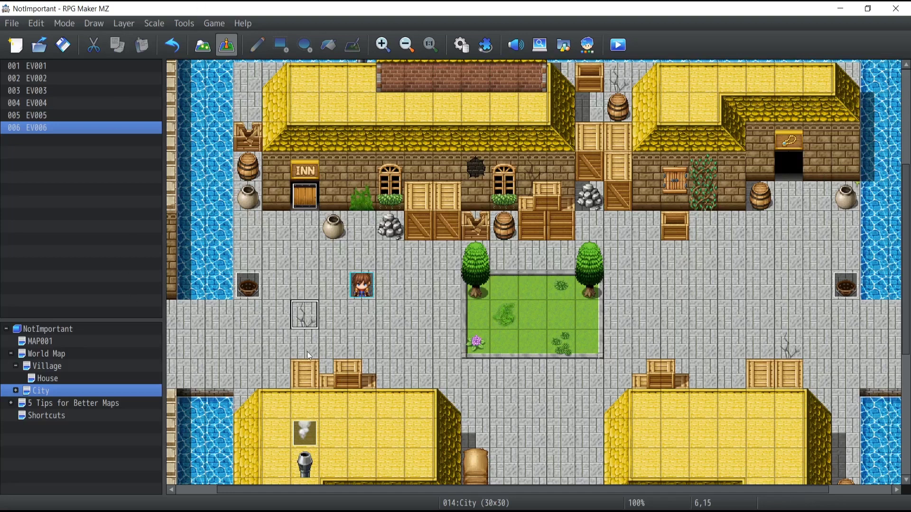
key(Up)
key(Up)
key(Up)
key(Up)
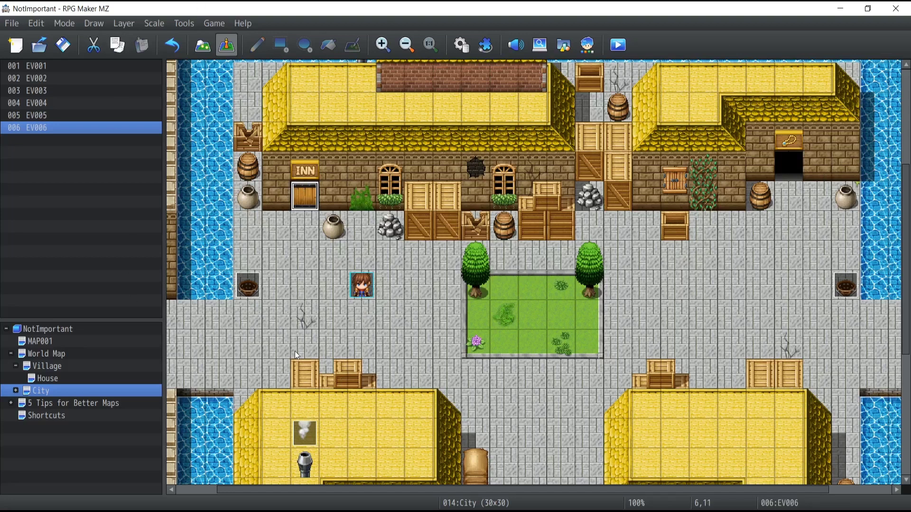
click(284, 345)
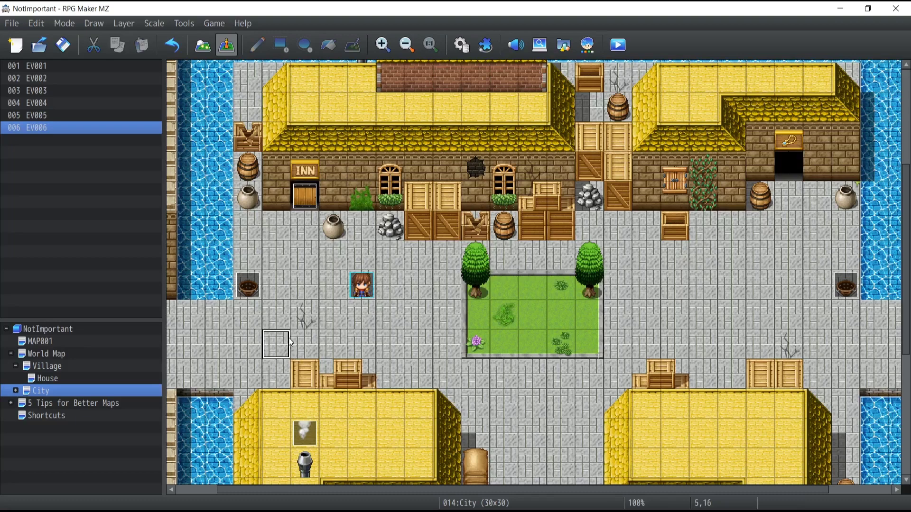
Step: Change EV006's Transfer Player destination from House (8,10) to the Inn map at (2,10)
double_click(306, 195)
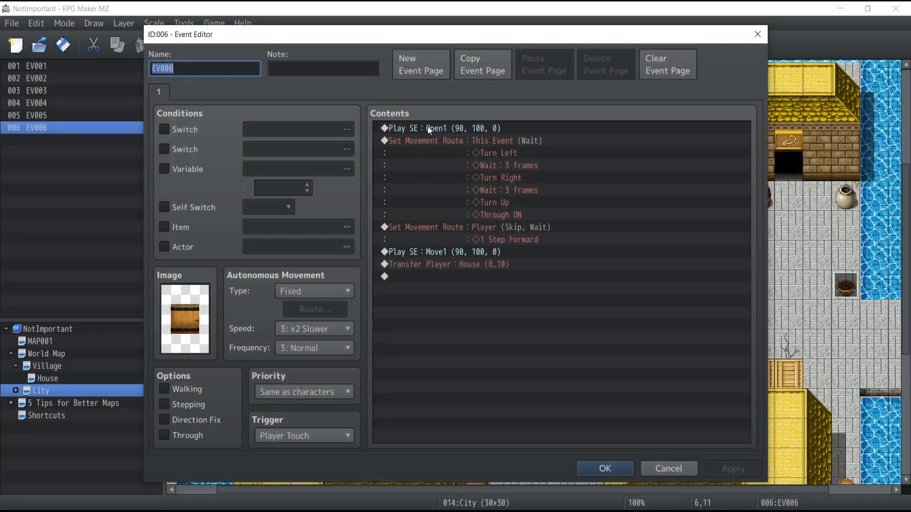
click(429, 269)
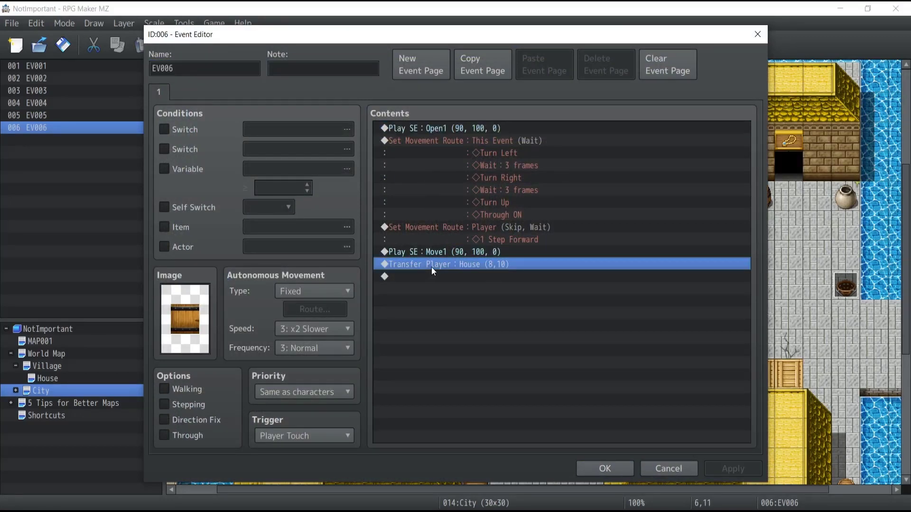
double_click(430, 266)
click(618, 225)
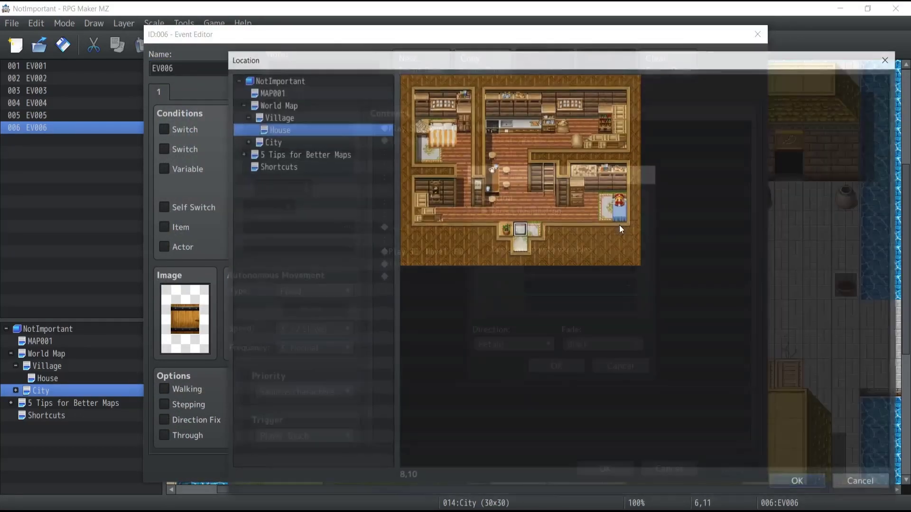
double_click(262, 142)
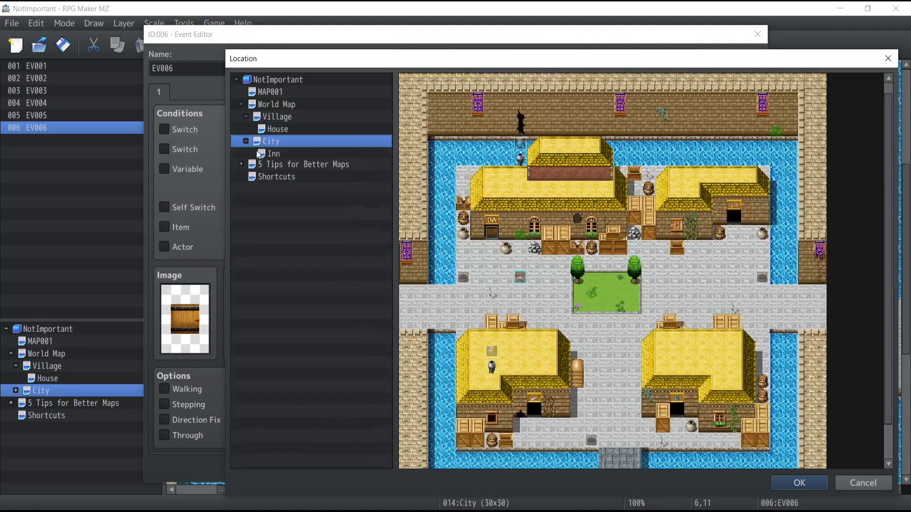
click(270, 154)
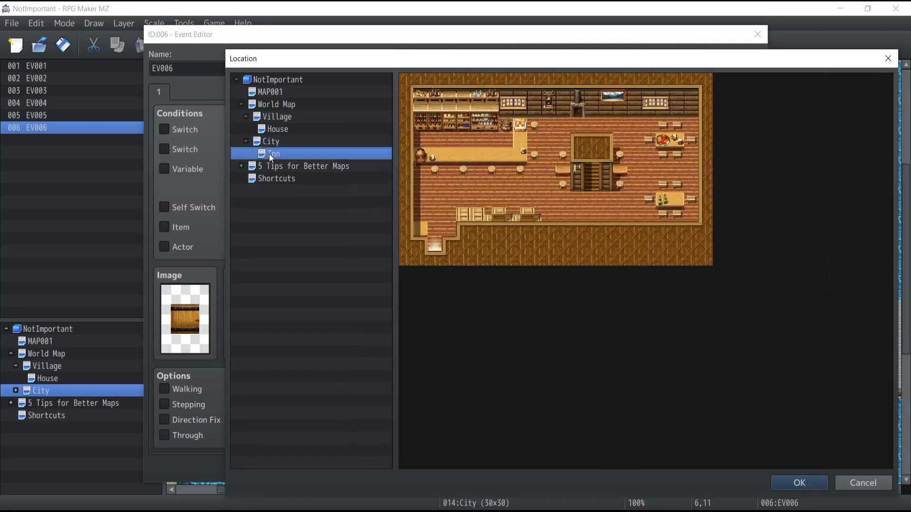
click(778, 484)
click(558, 367)
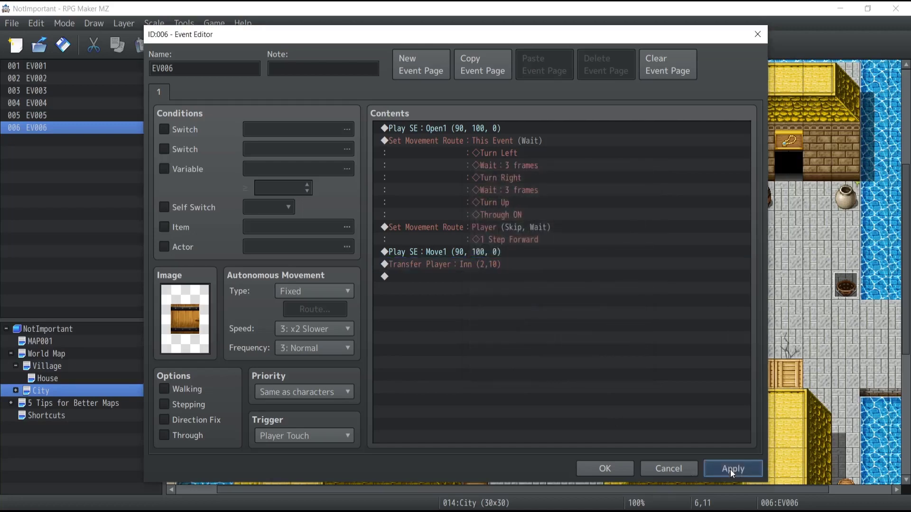
click(605, 469)
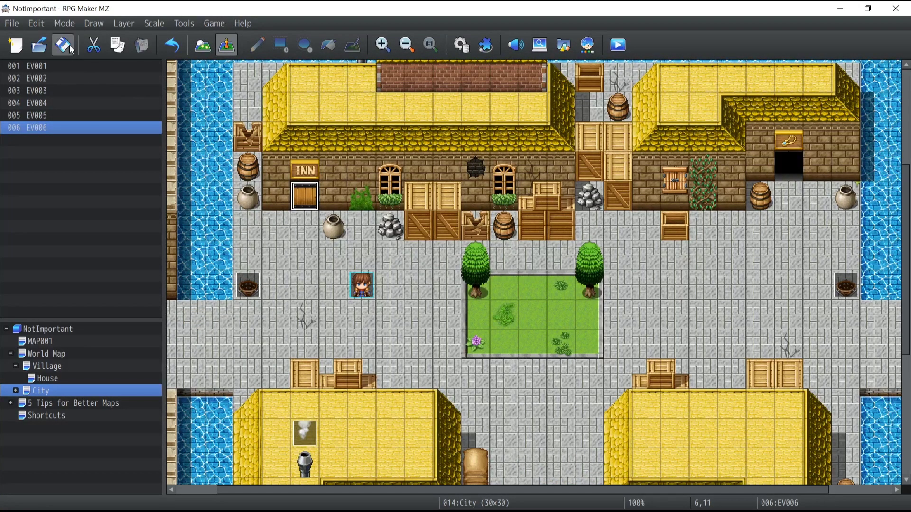
Step: Reopen the Inn door event, accidentally delete it, and restore it with Ctrl+Z
double_click(304, 192)
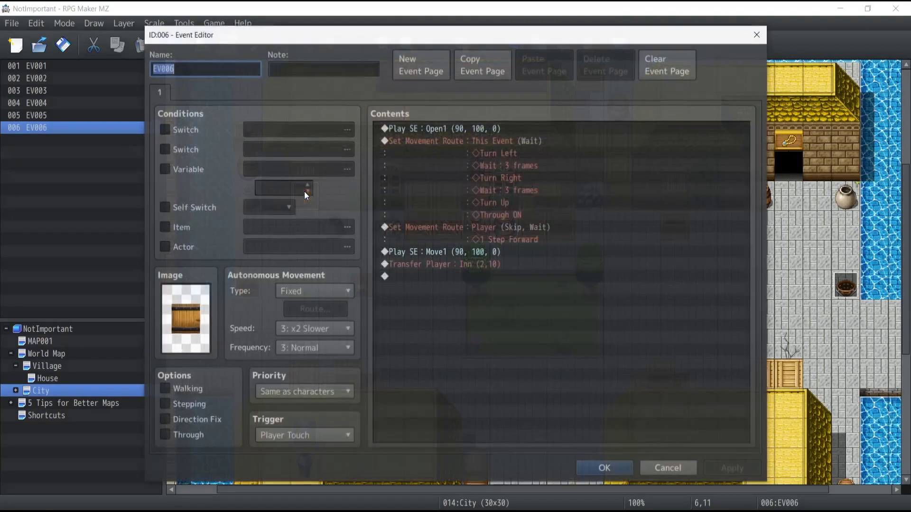
click(414, 130)
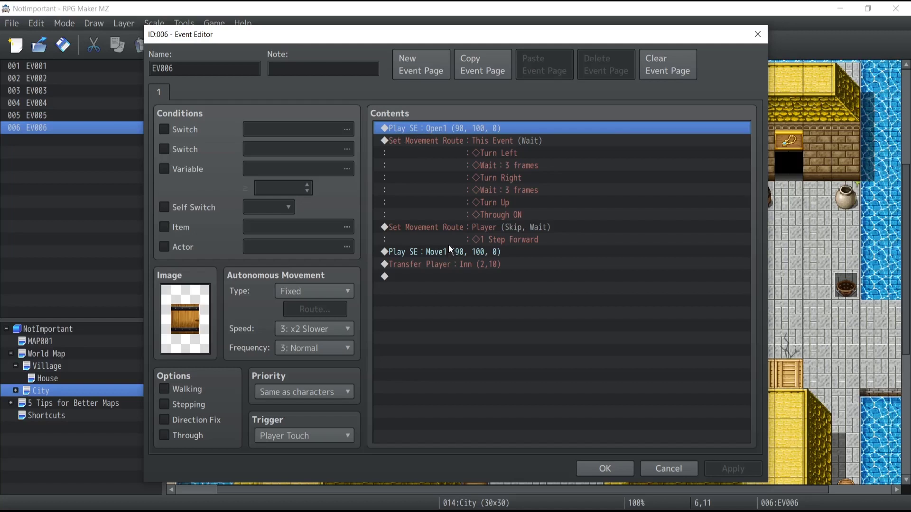
click(448, 356)
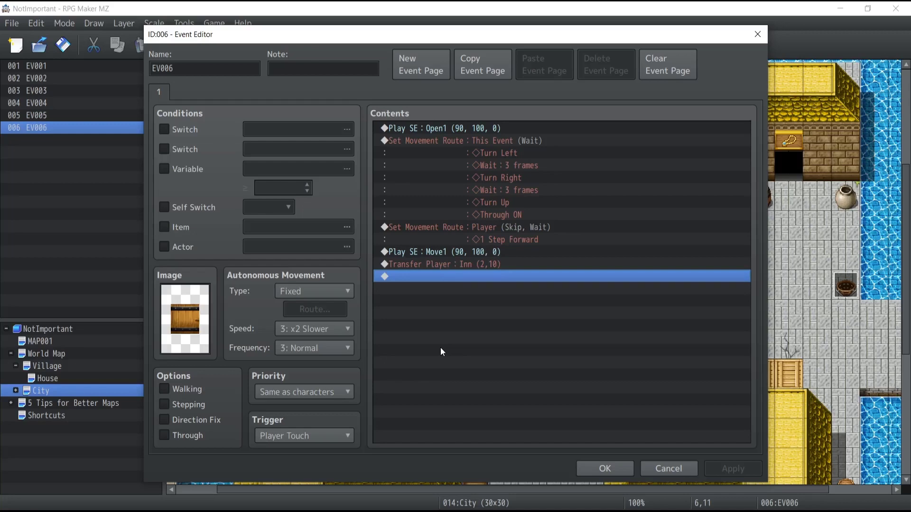
click(666, 469)
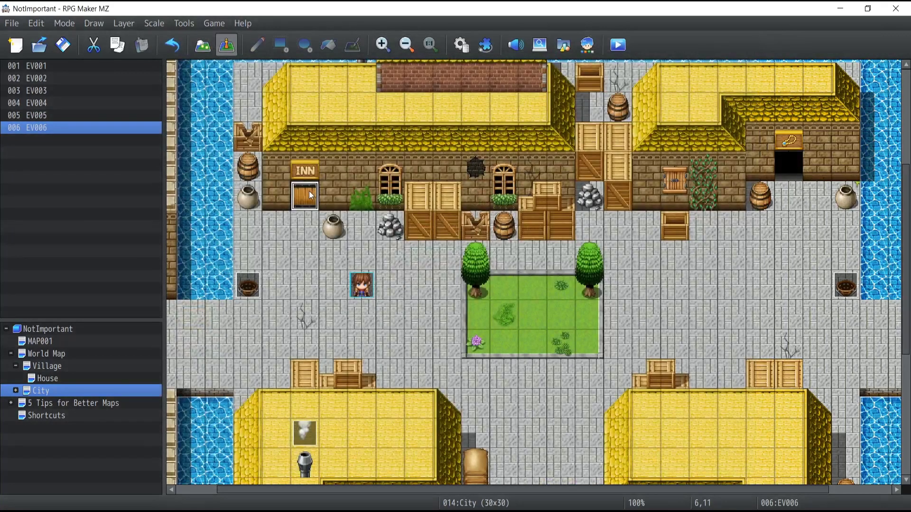
key(Delete)
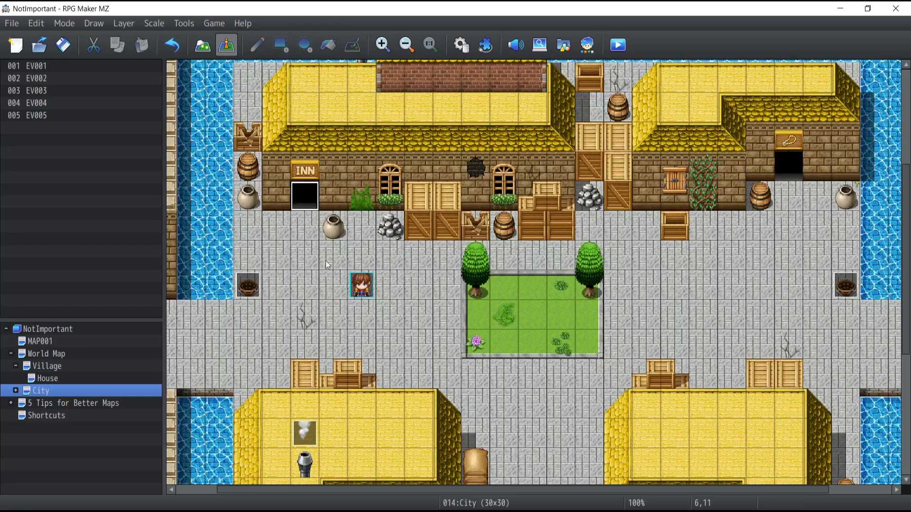
key(ctrl+z)
double_click(308, 194)
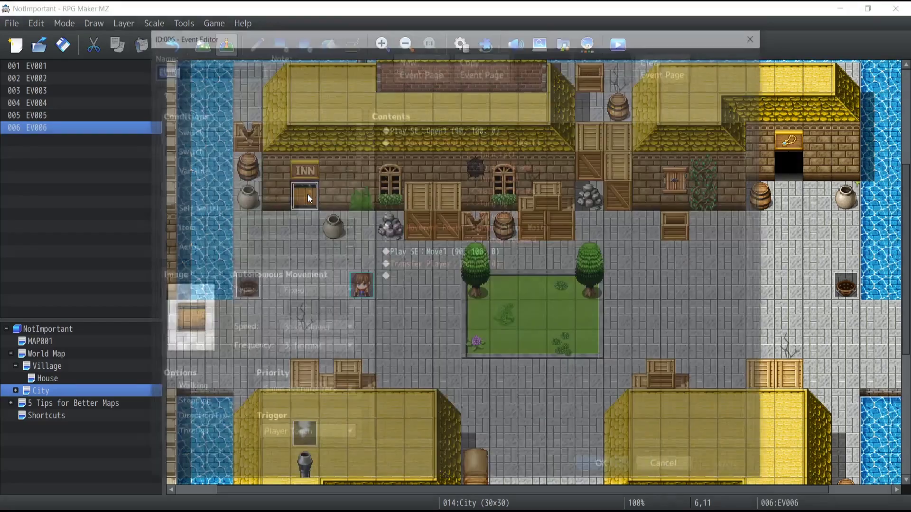
click(669, 467)
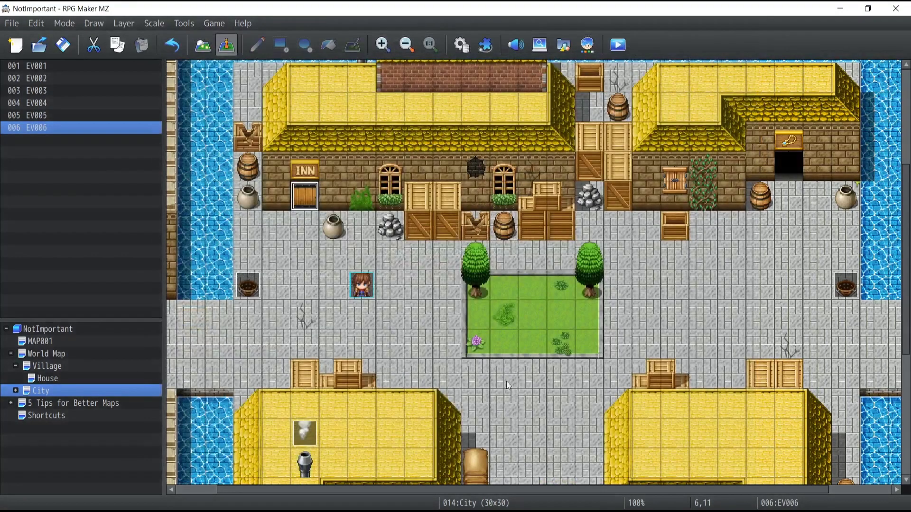
Step: Replace all the door's commands with the message 'I should talk with the witch before going'
double_click(306, 201)
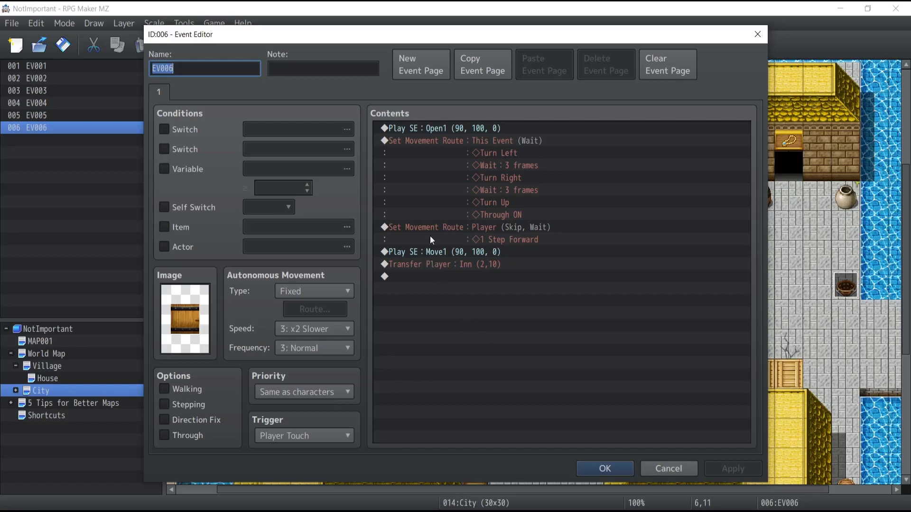
click(418, 130)
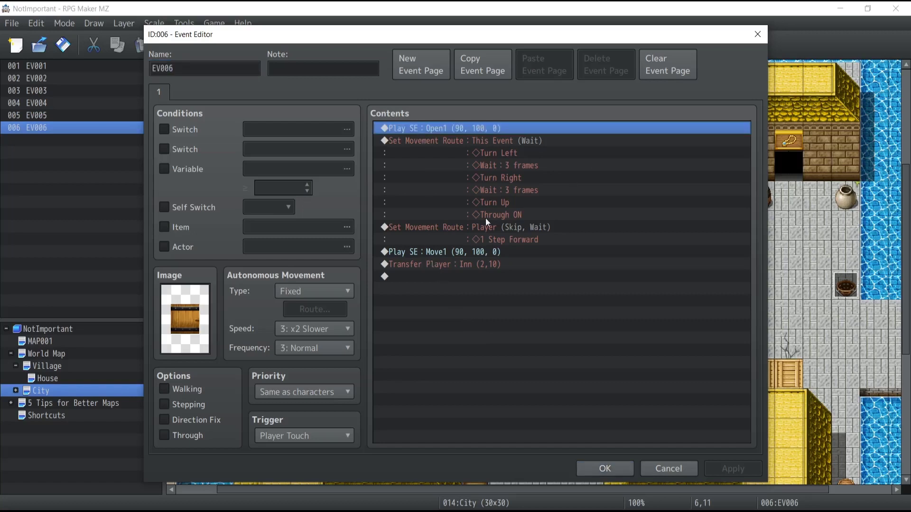
shift+click(434, 267)
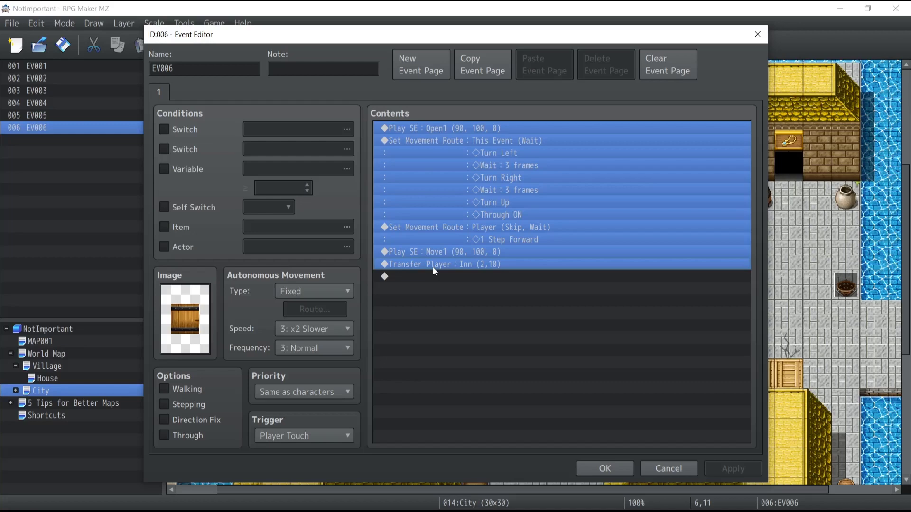
key(Delete)
double_click(429, 127)
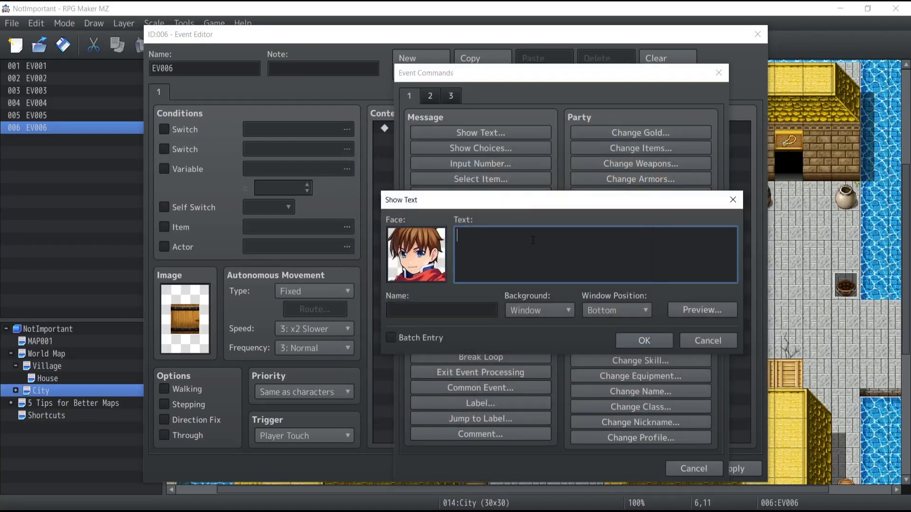
text(I should talk with the witch before going)
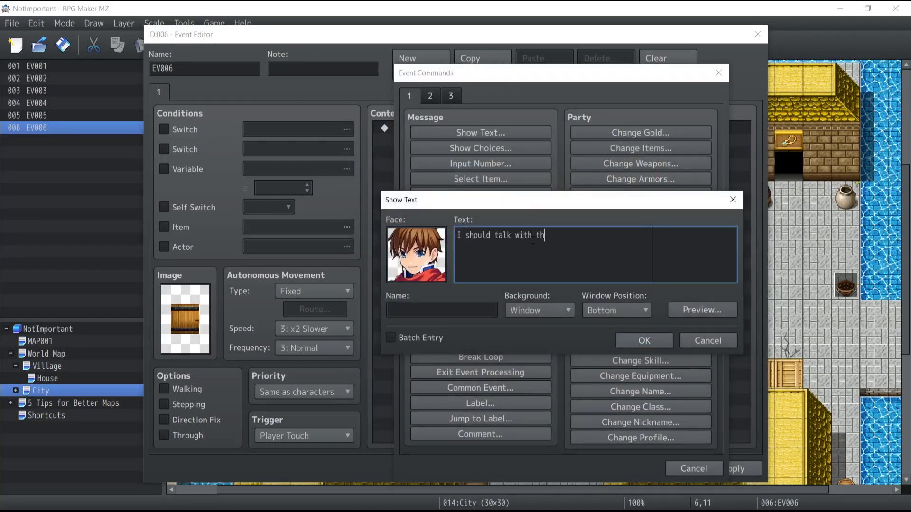
click(645, 341)
click(603, 468)
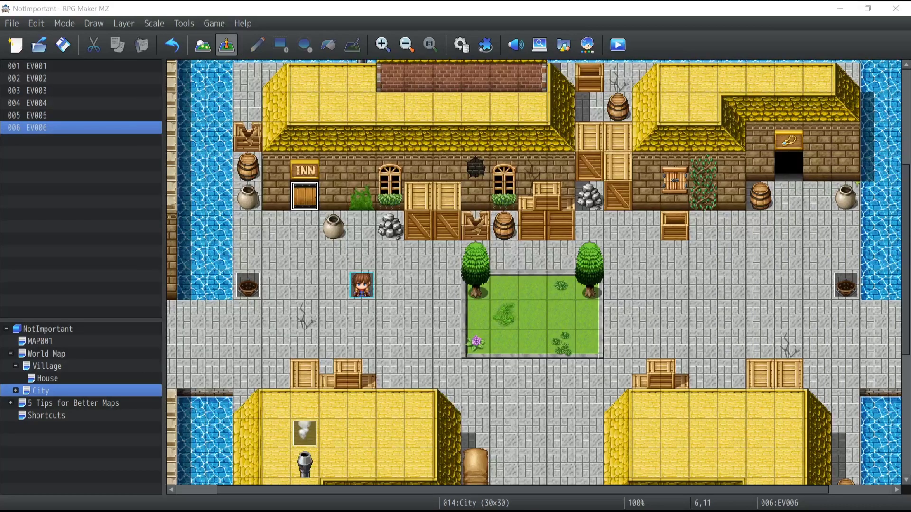
Step: Create a new event EV007 on the empty street tile at 4,13 below the Inn
click(306, 202)
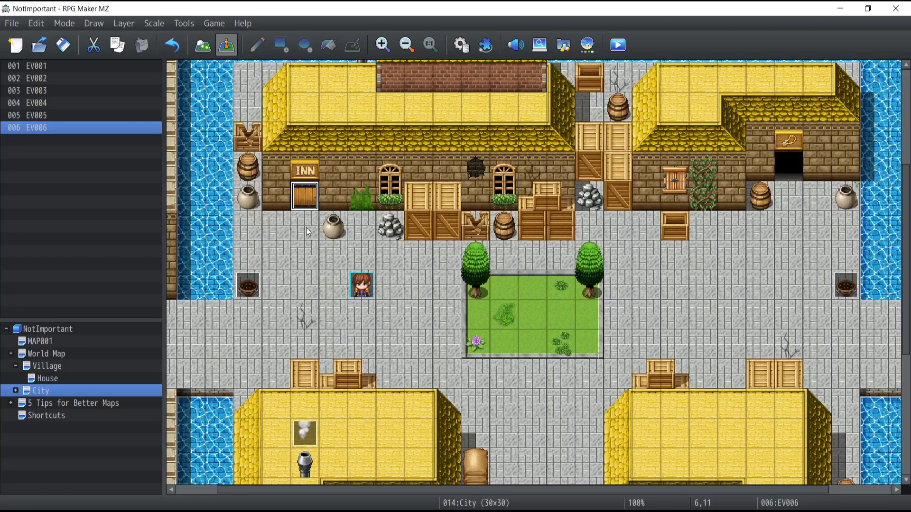
click(251, 253)
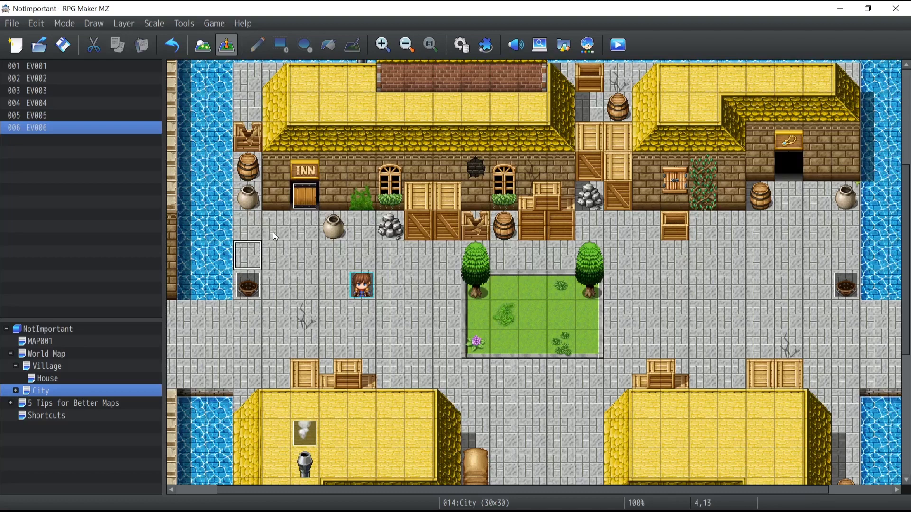
click(303, 198)
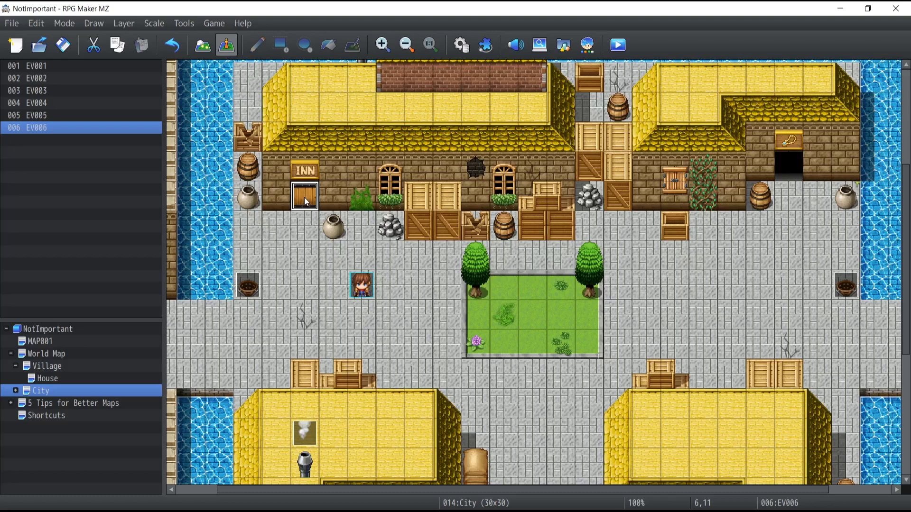
click(250, 261)
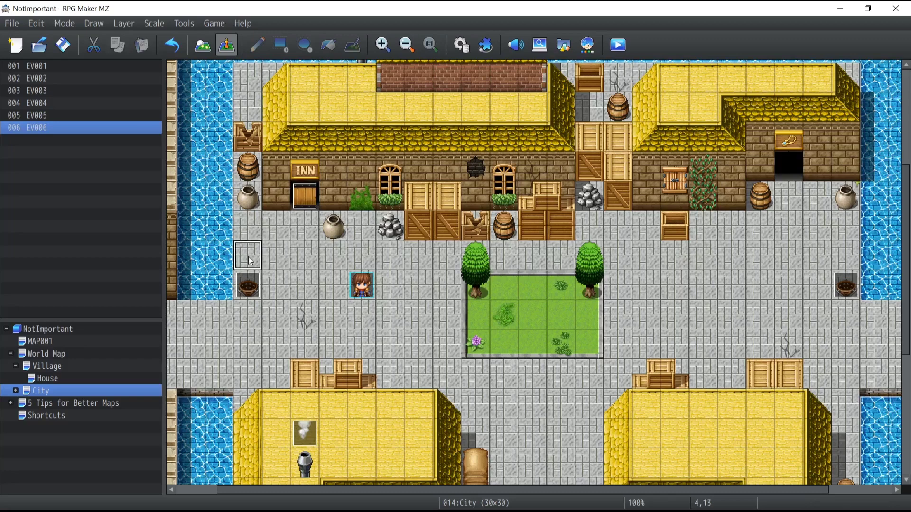
double_click(250, 260)
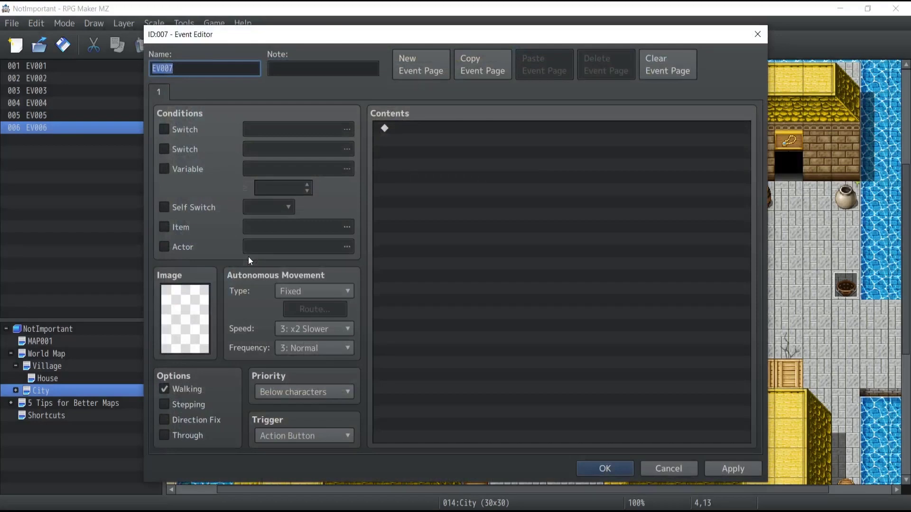
Step: Add a single-switch Control Switches command and bring up the switch list
double_click(412, 128)
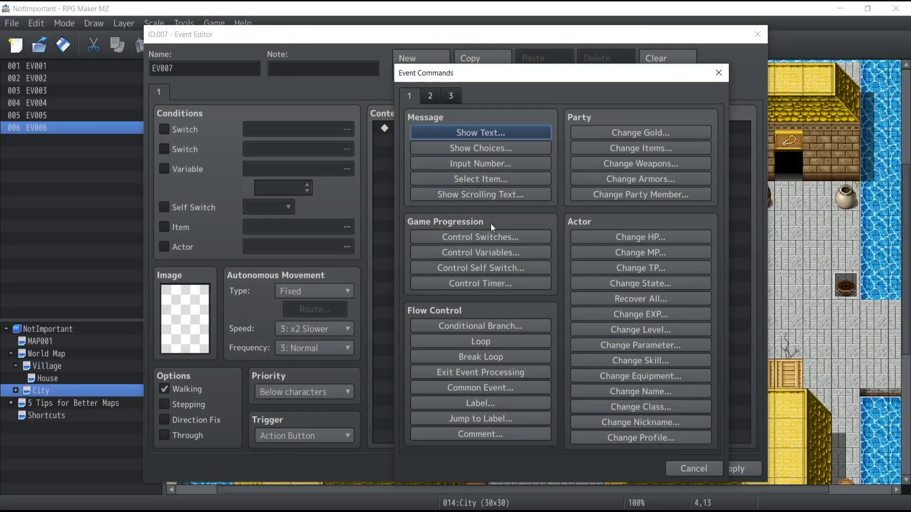
click(440, 236)
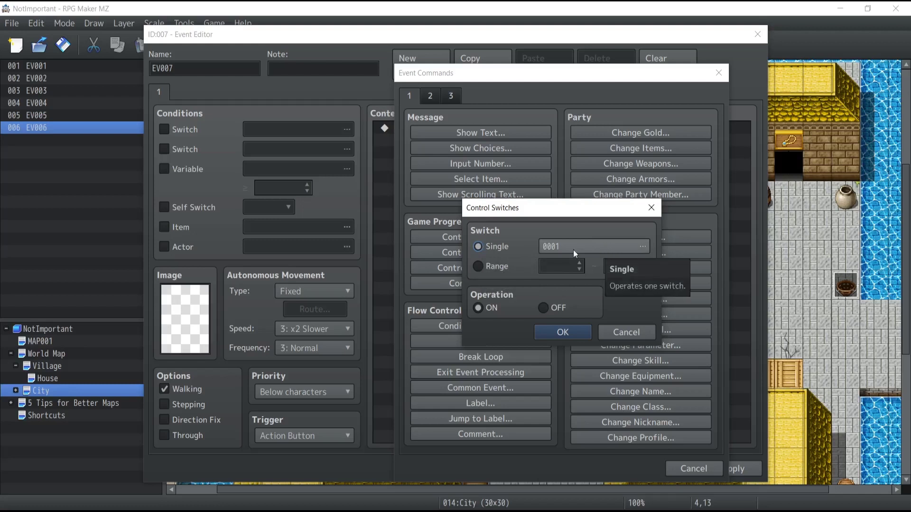
click(478, 266)
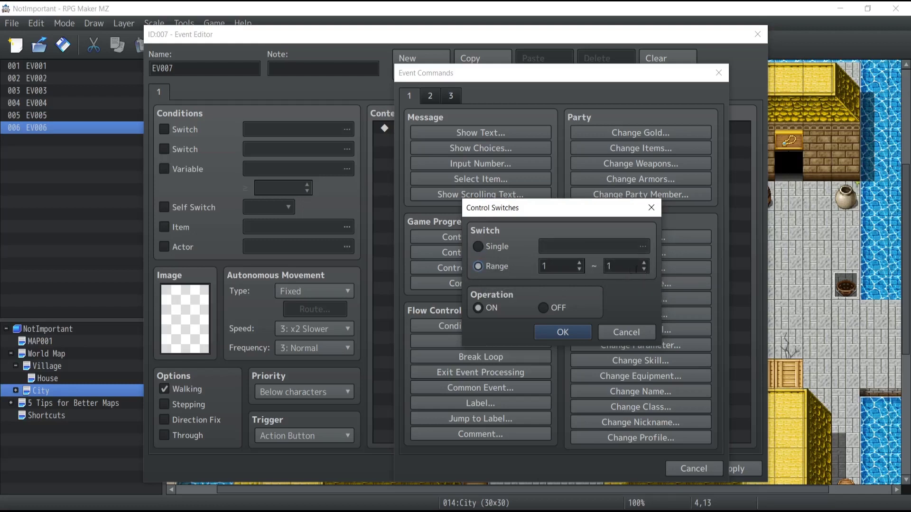
click(483, 247)
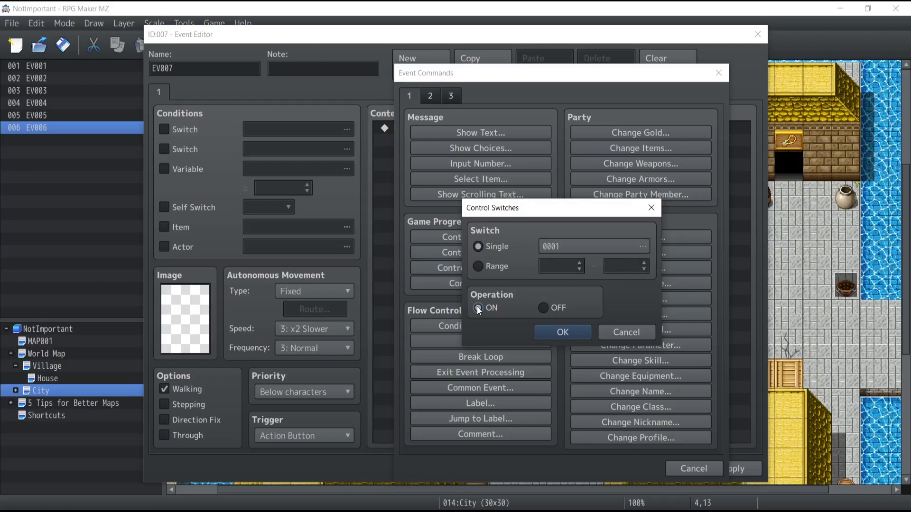
click(545, 307)
click(581, 247)
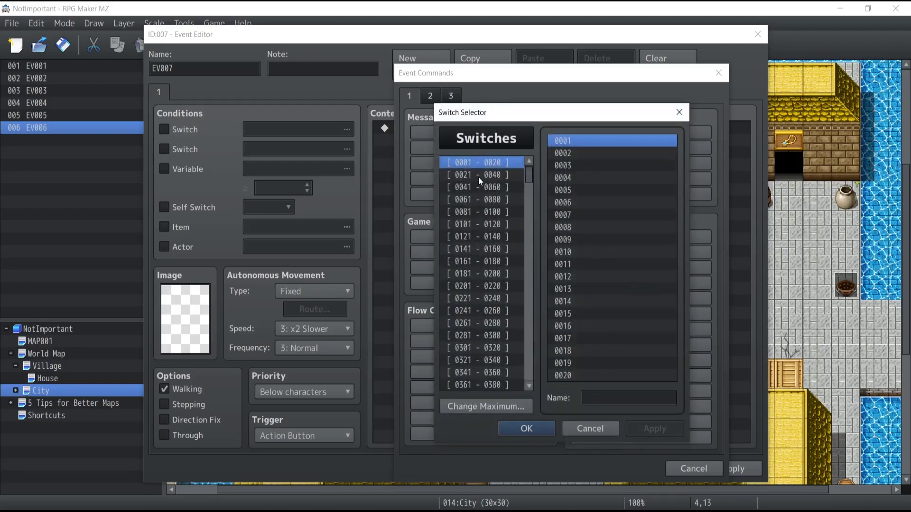
drag(528, 178, 485, 161)
Step: Name switch 0001 hasTalkWithWitch, target it, and set the operation to ON
click(600, 399)
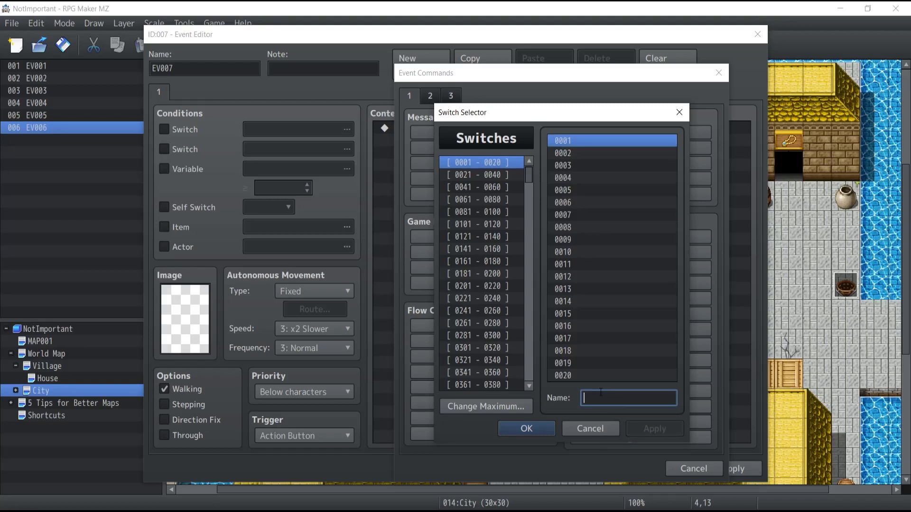
text(hasTalk)
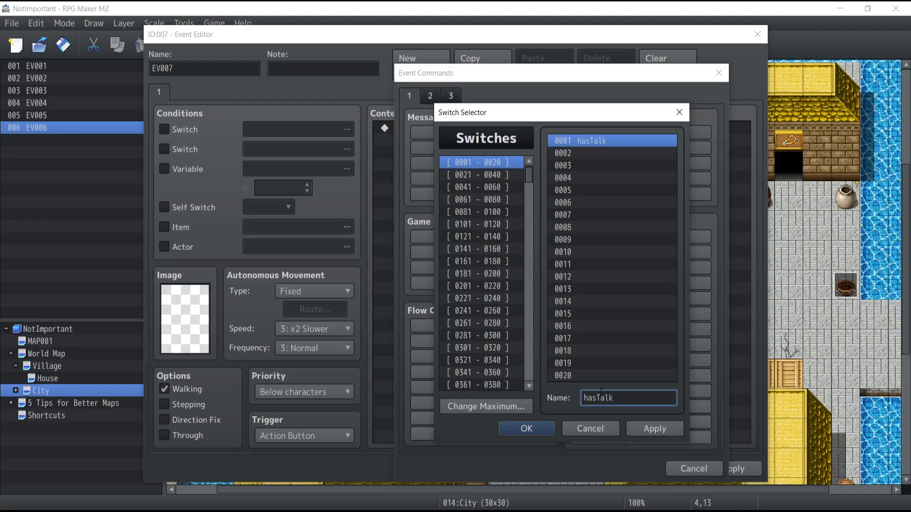
text(WithWitch)
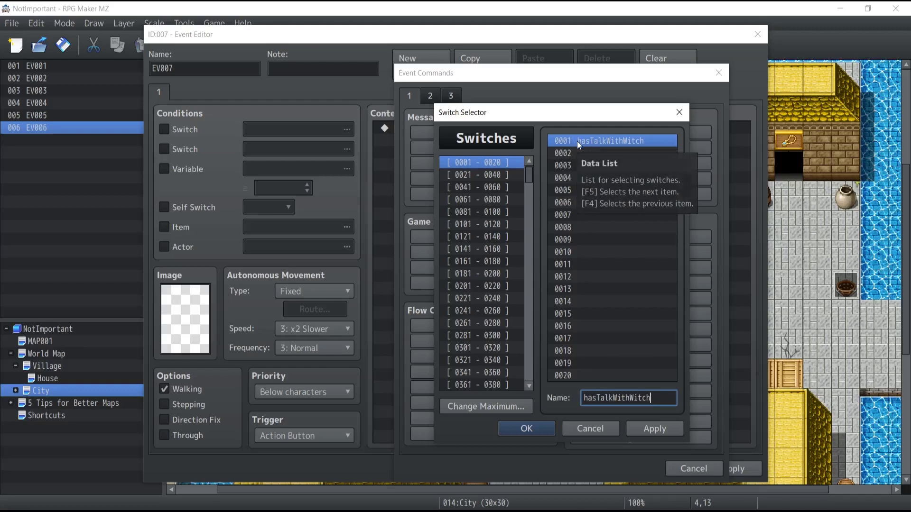
click(662, 432)
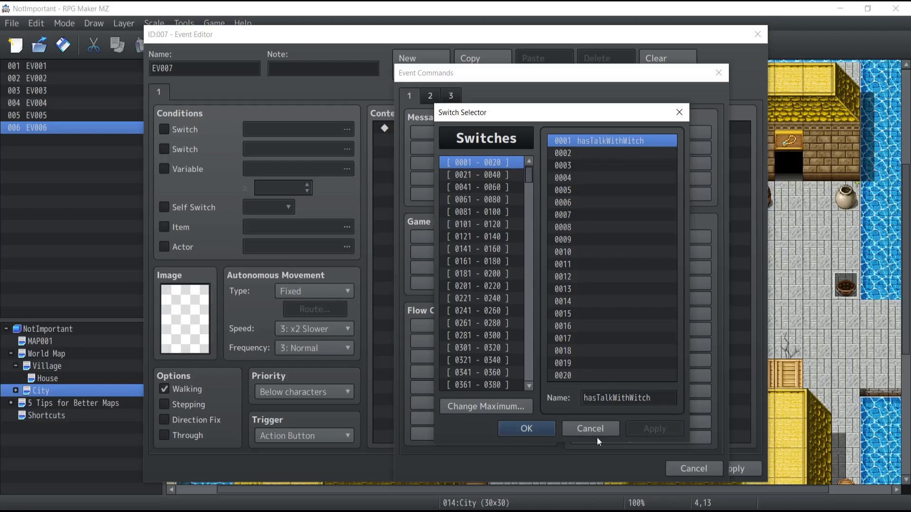
click(521, 428)
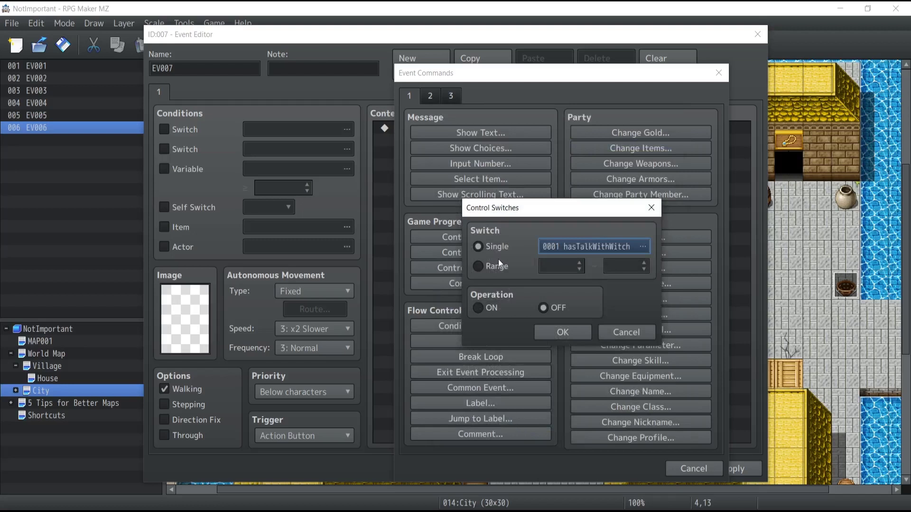
click(544, 308)
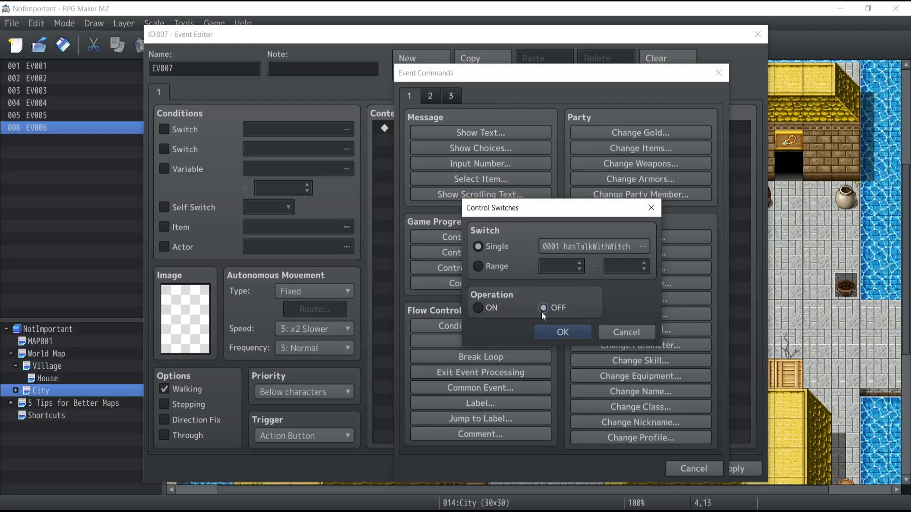
click(477, 308)
click(550, 337)
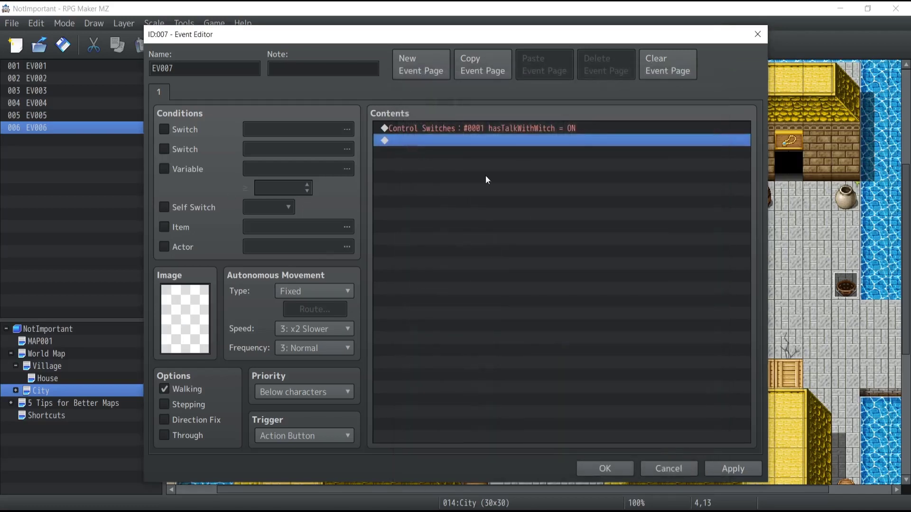
Step: Give the event the witch sprite from the Actor1 sheet
double_click(182, 322)
click(258, 146)
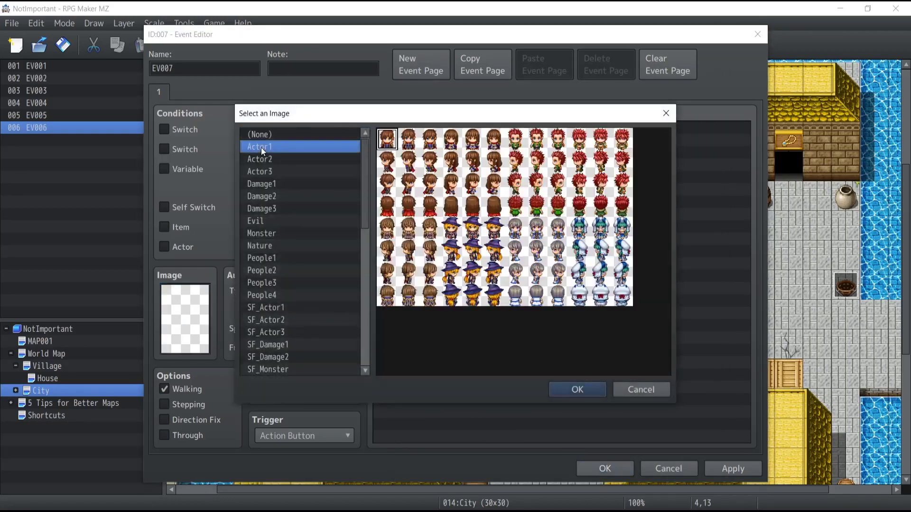
click(268, 161)
key(Down)
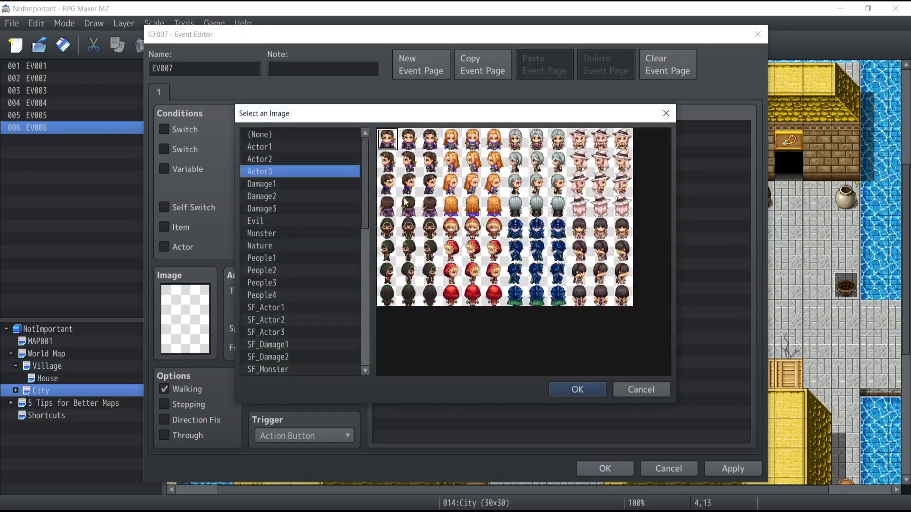
key(Up)
key(Up)
double_click(473, 227)
double_click(488, 289)
click(480, 134)
Step: Add a witch-face message: 'You talked to me!' / 'You can now go inside the Inn!'
double_click(401, 240)
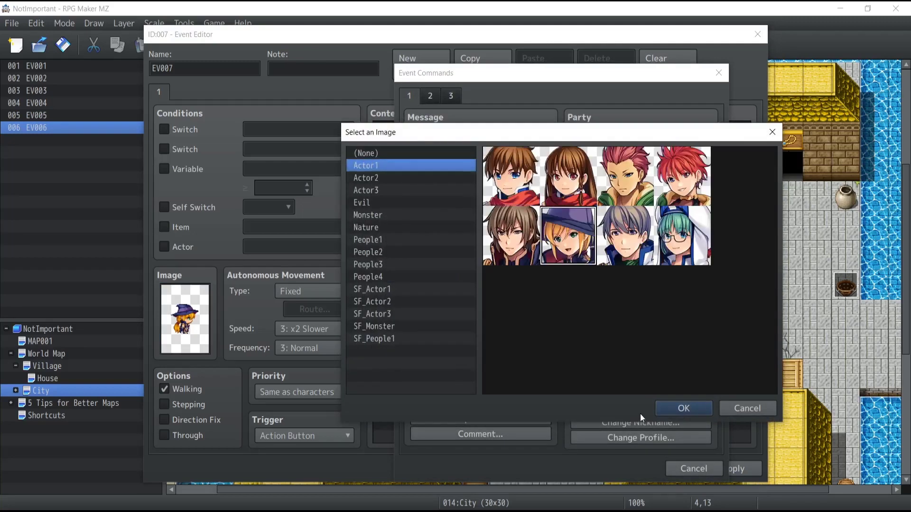
click(683, 408)
text(You talked to me!)
key(Return)
text(You can now go inside the Inn!)
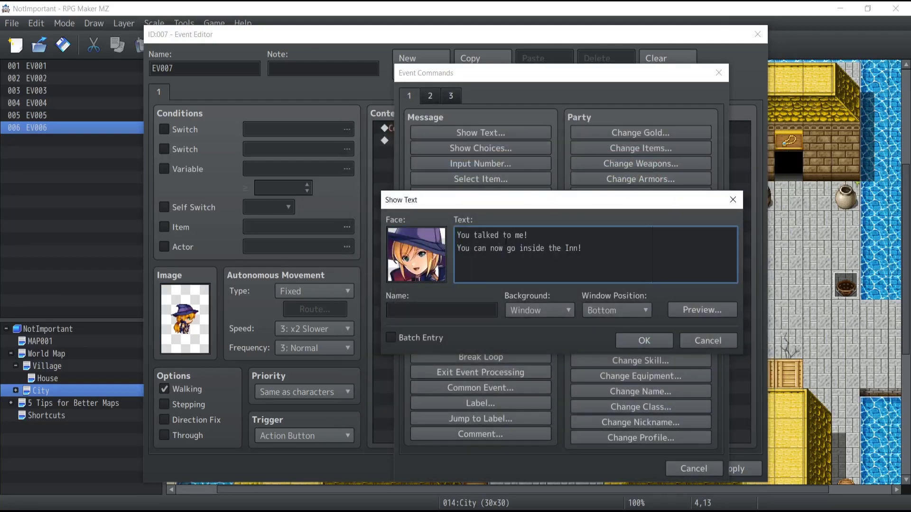
click(621, 341)
click(428, 128)
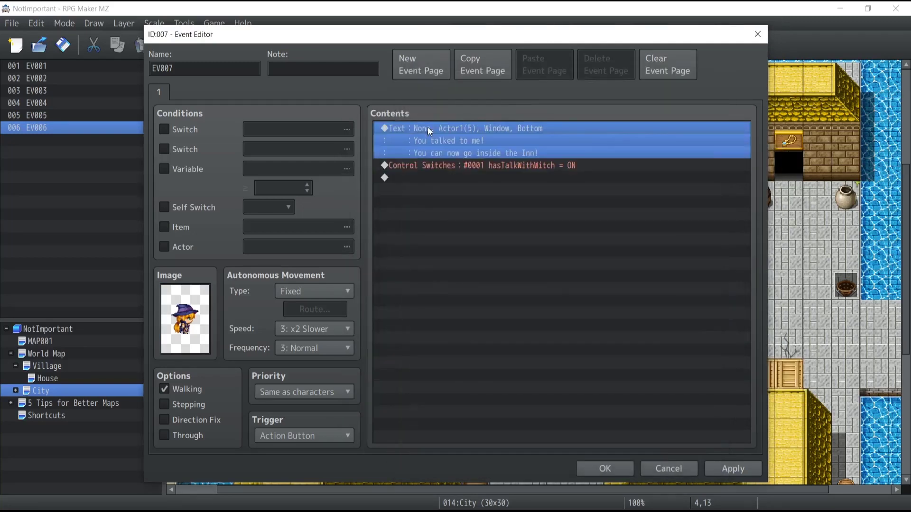
Step: Apply and save the new witch event
click(420, 163)
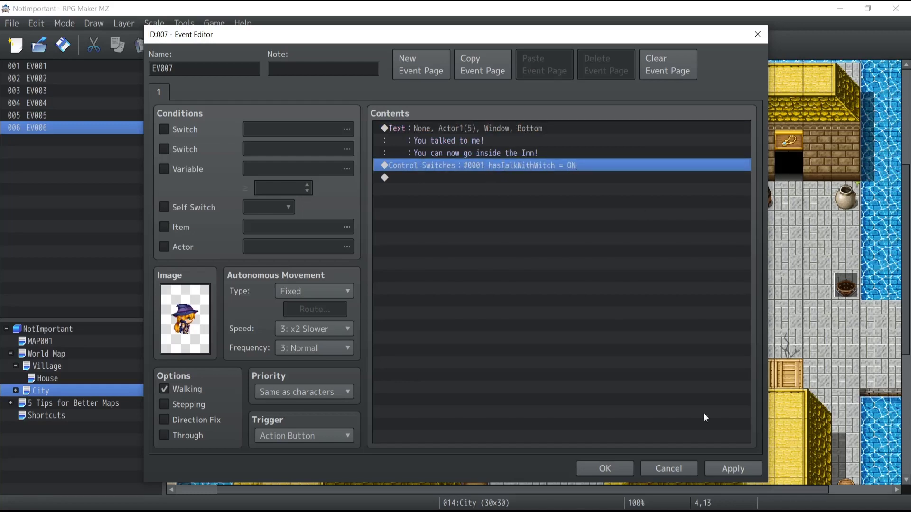
click(726, 468)
click(604, 470)
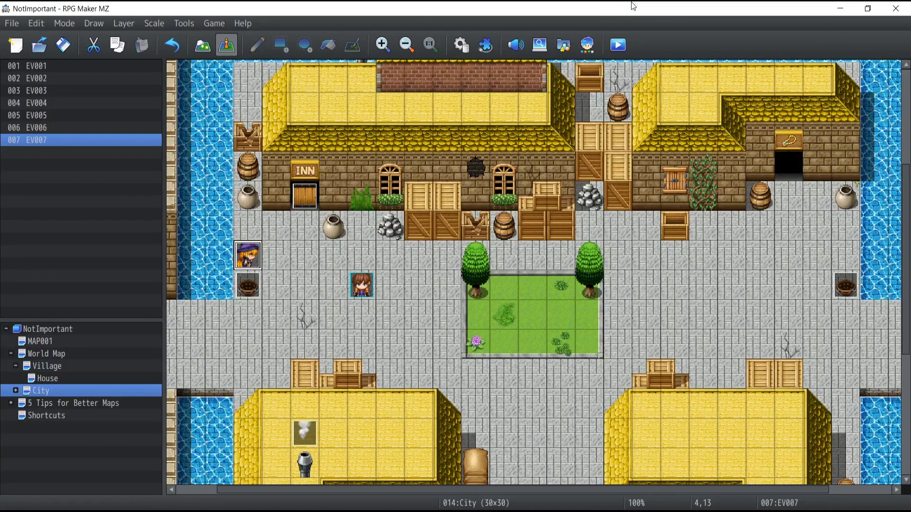
Step: Playtest a new game, dismiss the Inn warning, and talk to the witch
key(ctrl+r)
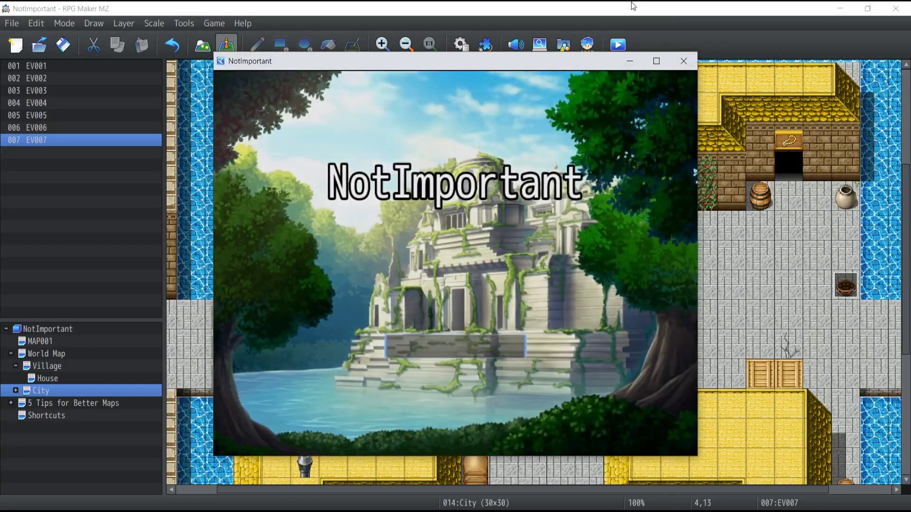
key(Return)
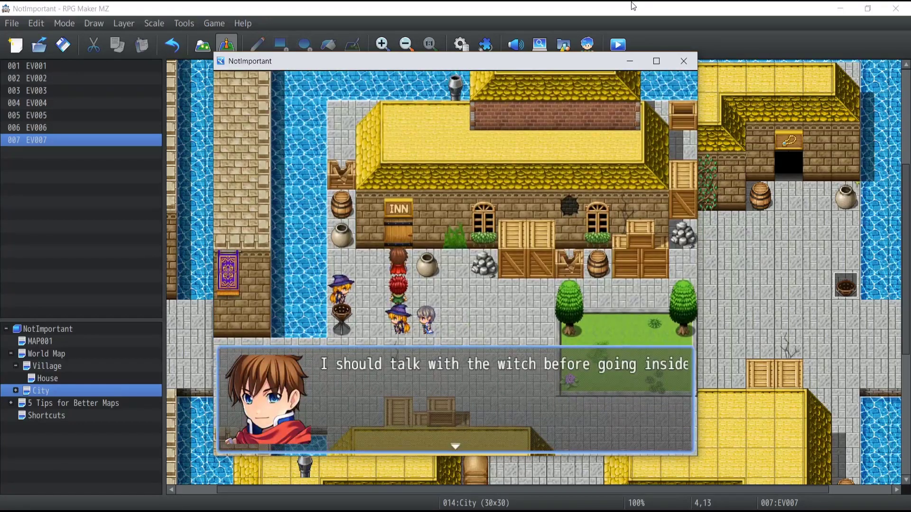
key(Return)
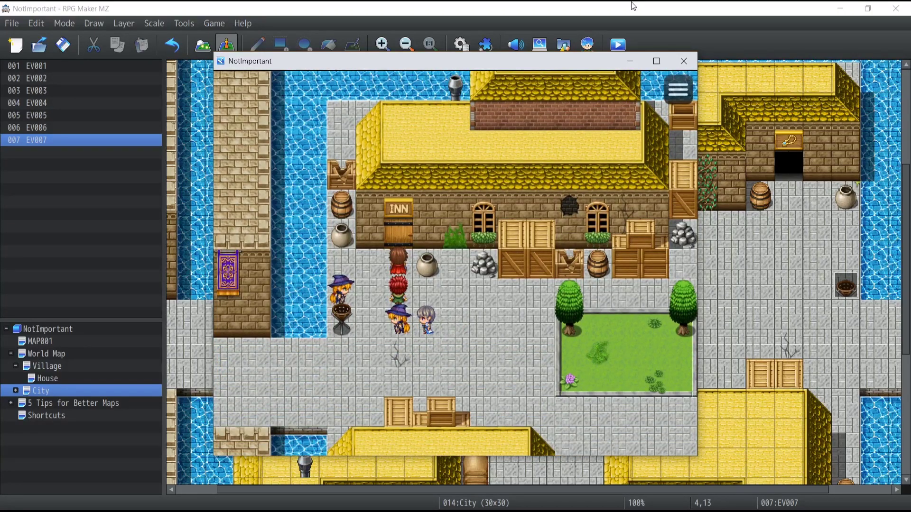
key(Down)
key(Left)
key(Return)
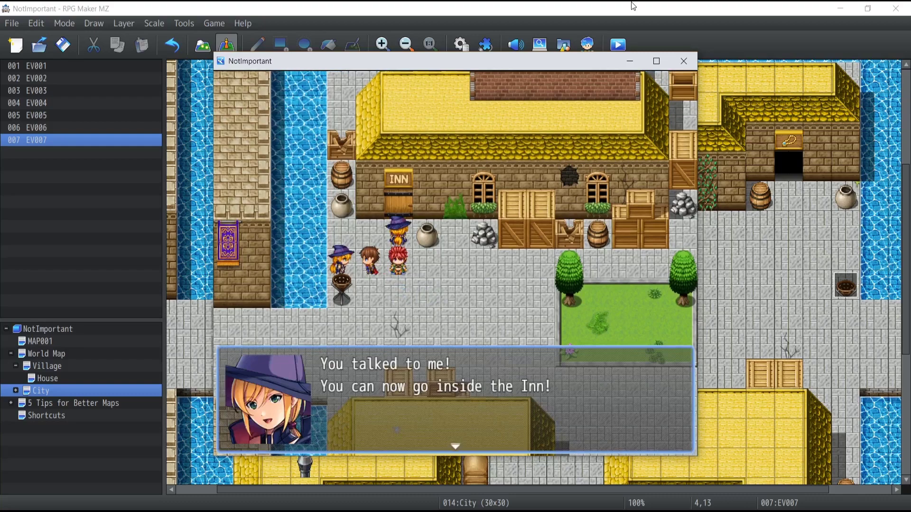
key(Return)
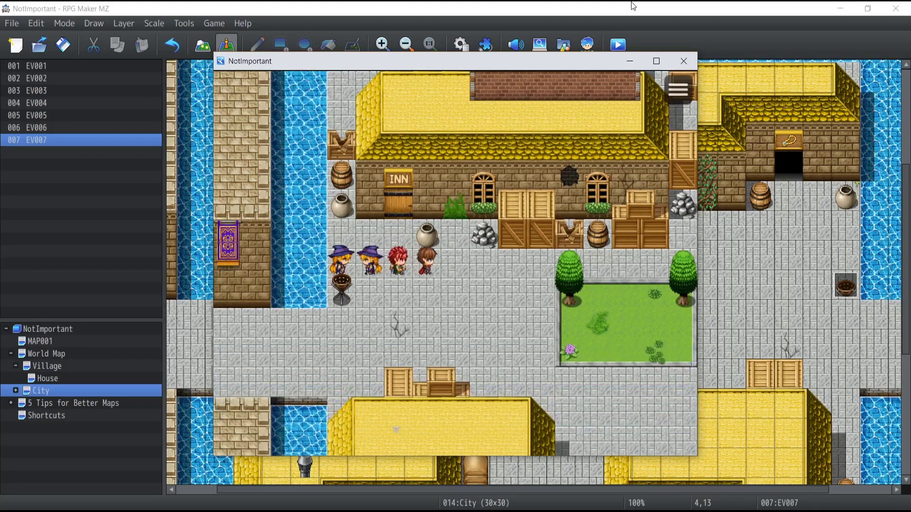
Step: Walk into the Inn door again, dismiss its warning, and close the playtest
key(Left)
key(Up)
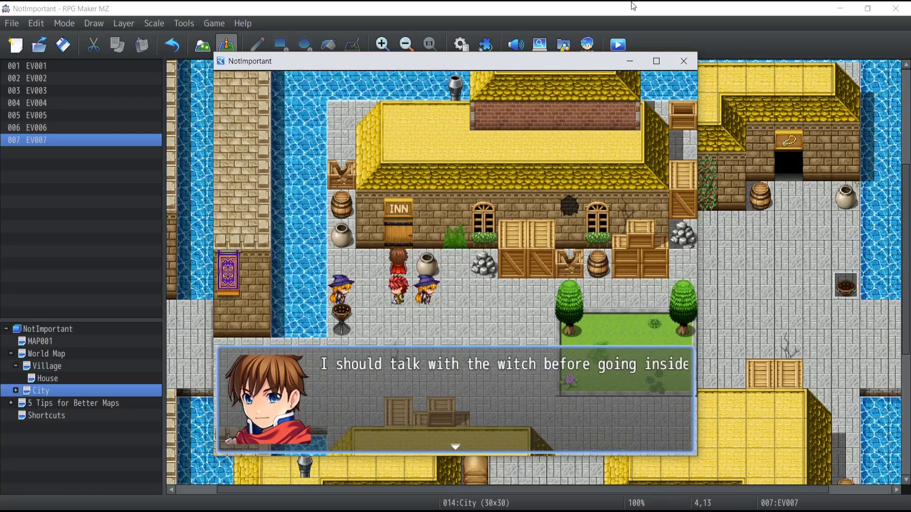
key(Return)
key(Down)
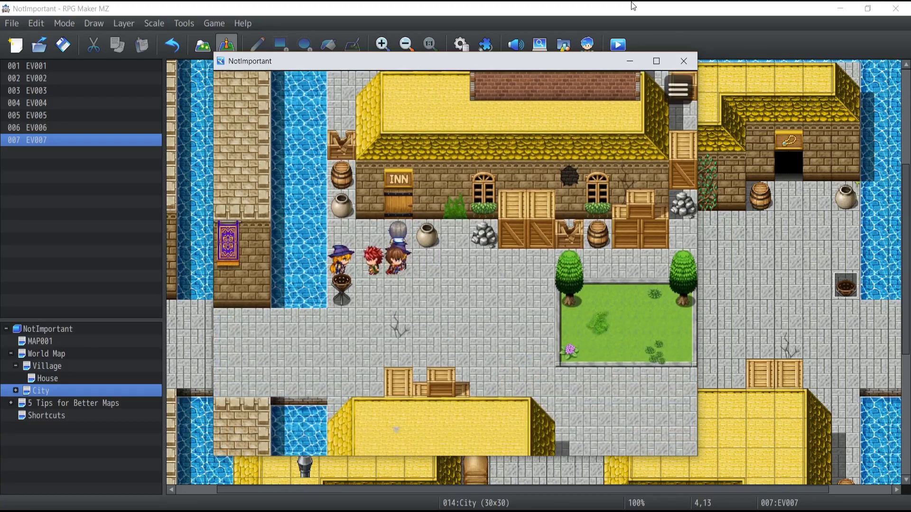
click(696, 59)
click(314, 191)
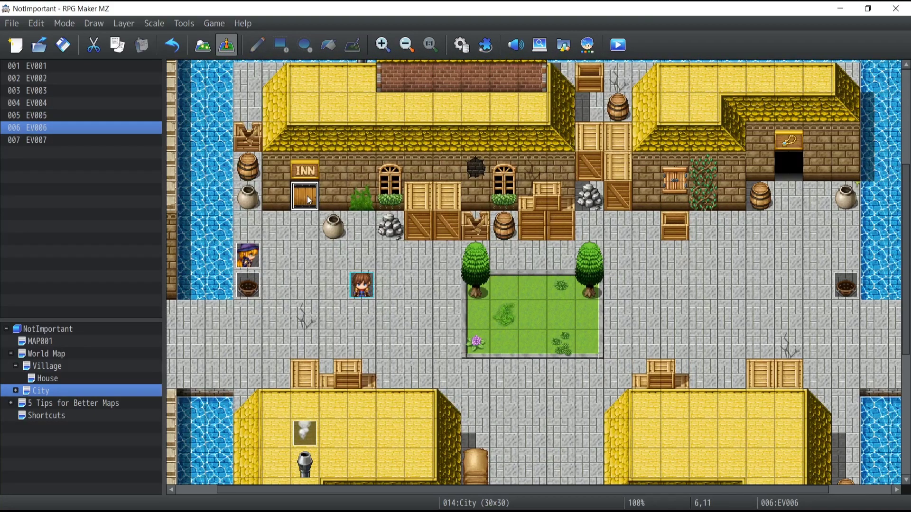
Step: Add a second, empty page to EV006, glancing at page 1's settings
double_click(306, 196)
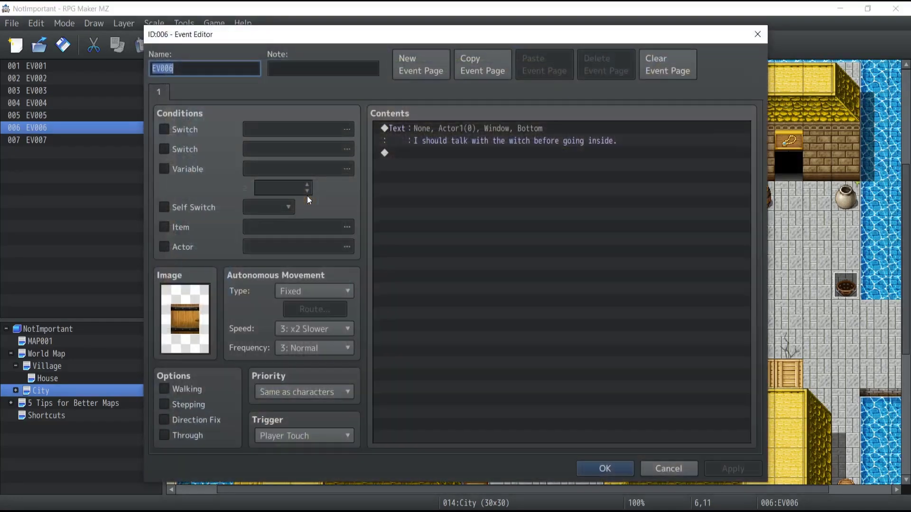
click(422, 65)
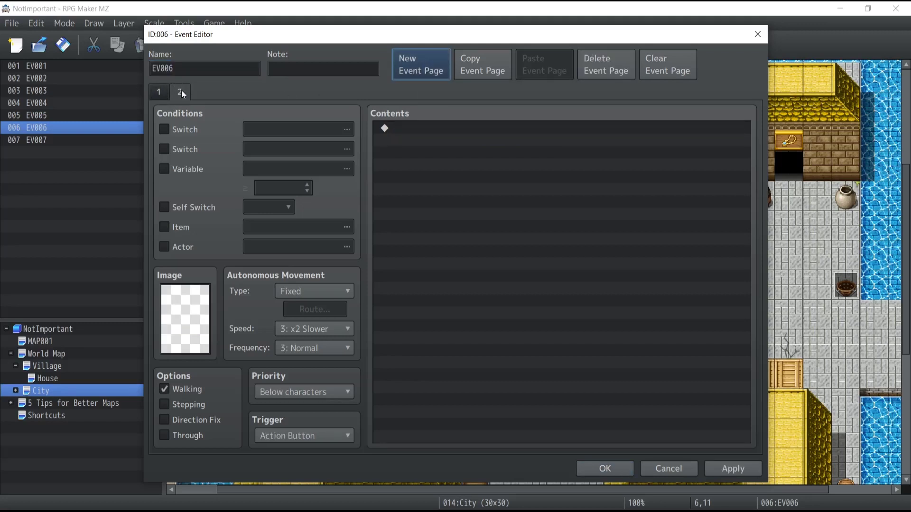
click(158, 93)
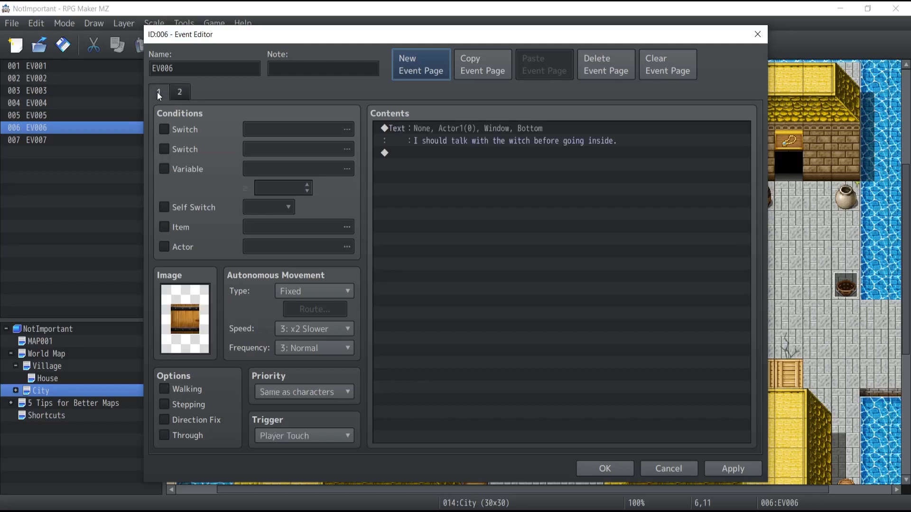
click(180, 94)
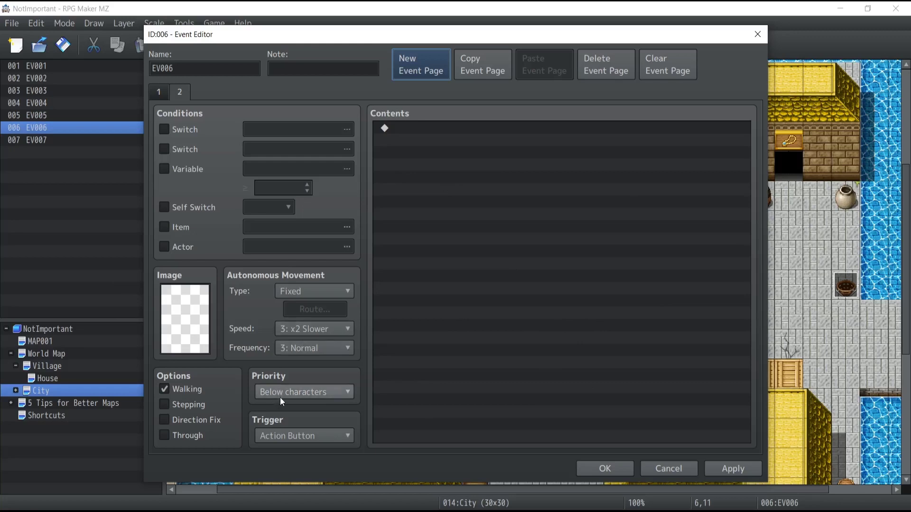
Step: Set page 2's image to the !Door1 sprite with Same as characters priority
double_click(180, 309)
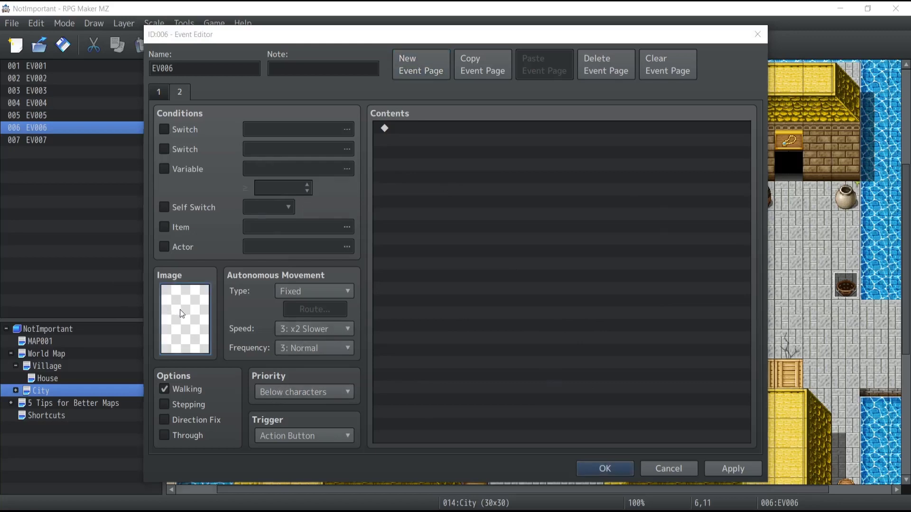
scroll(272, 173, down, 5)
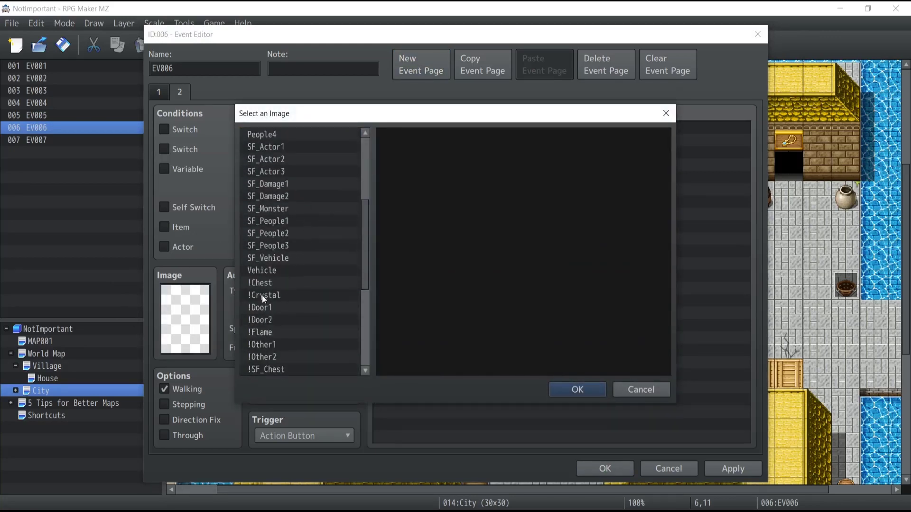
click(262, 296)
click(262, 308)
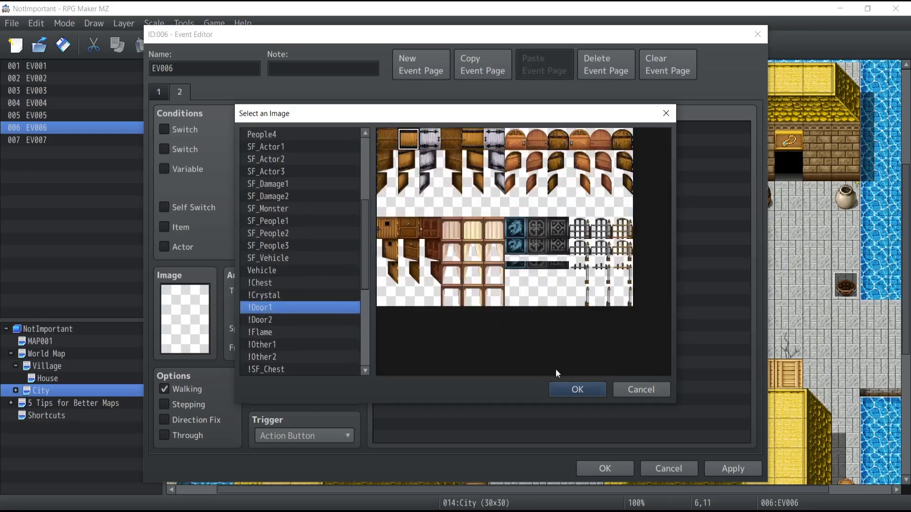
click(577, 391)
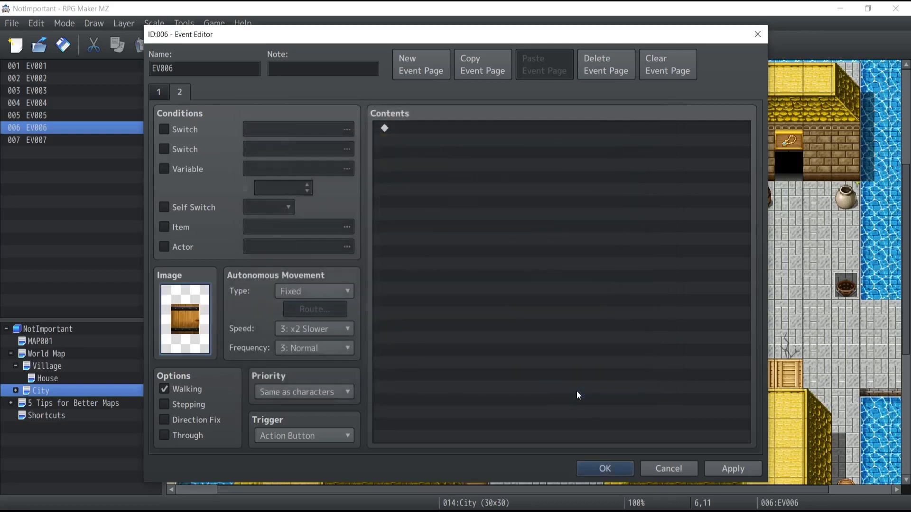
click(299, 397)
click(303, 395)
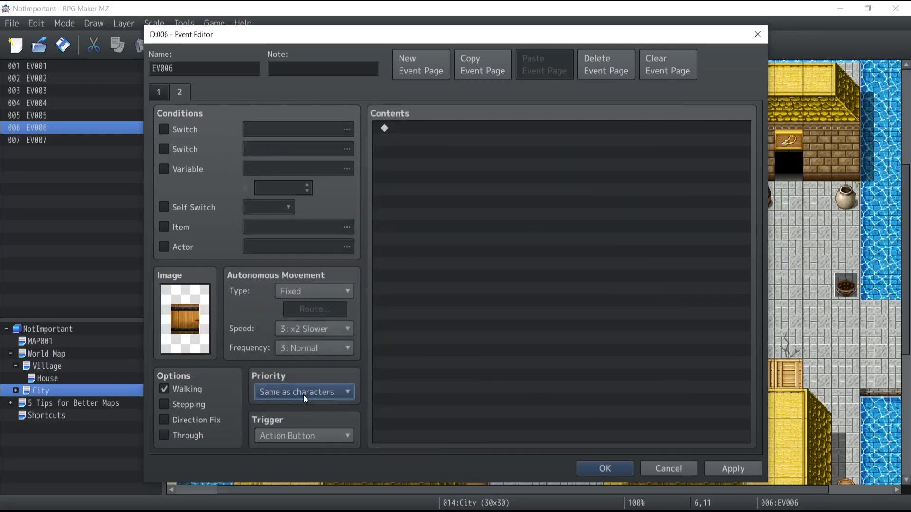
Step: Start page 2's commands, adding a movement route for the door itself
click(463, 256)
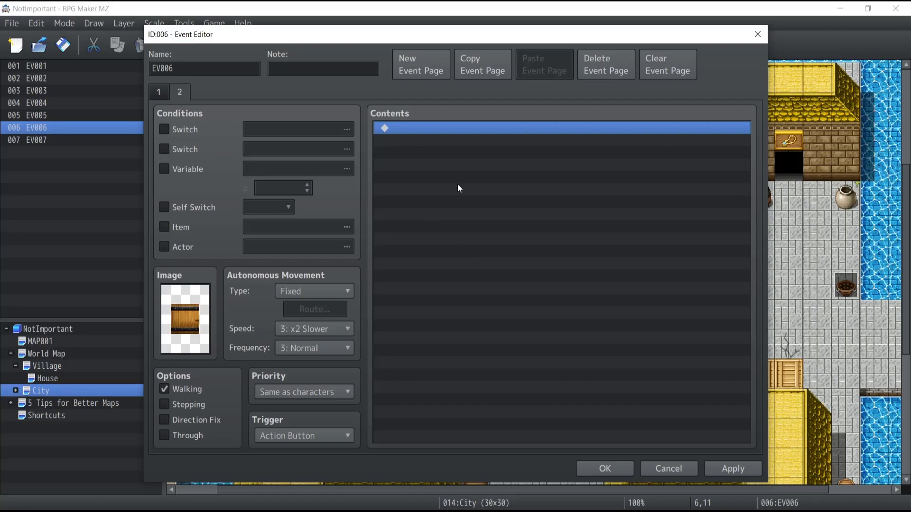
double_click(430, 129)
key(Escape)
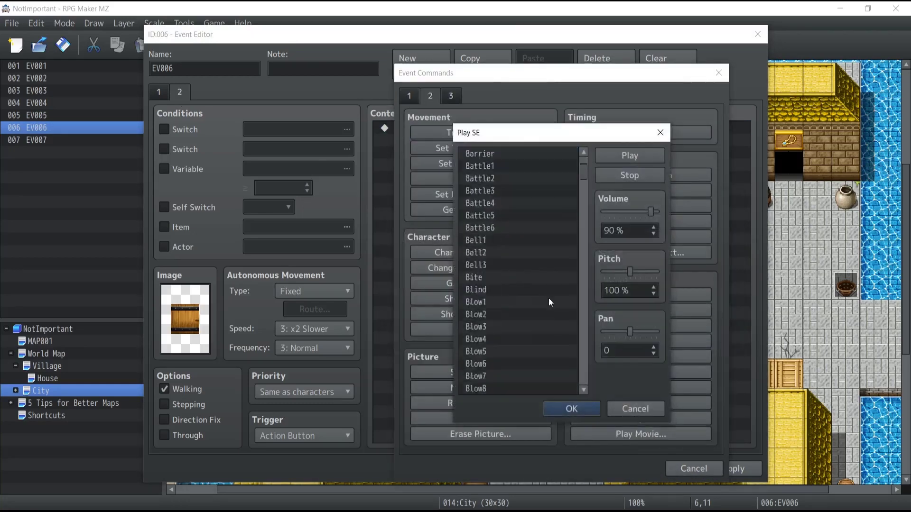
scroll(549, 299, down, 15)
key(Escape)
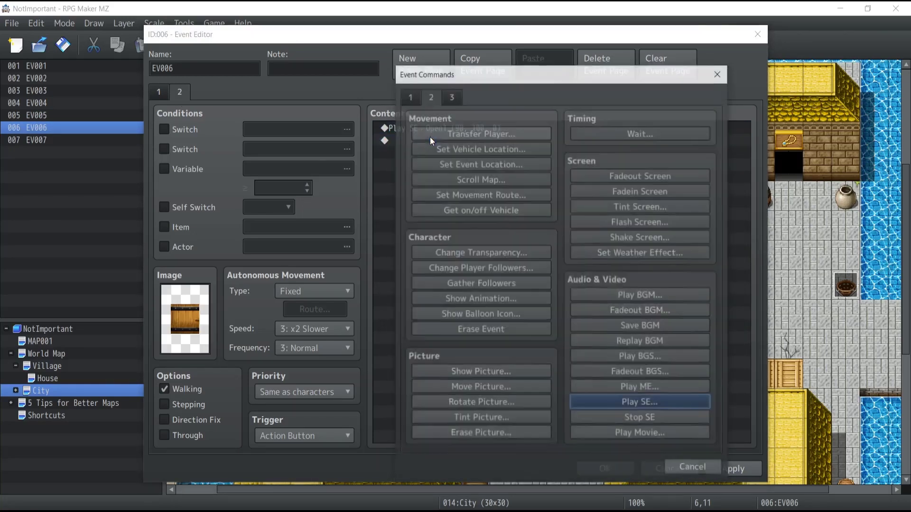
click(481, 195)
Step: Build the door route (turn left, right, up with waits) and the player's step up
click(630, 180)
click(506, 388)
click(533, 301)
click(630, 196)
click(506, 389)
click(533, 301)
click(630, 212)
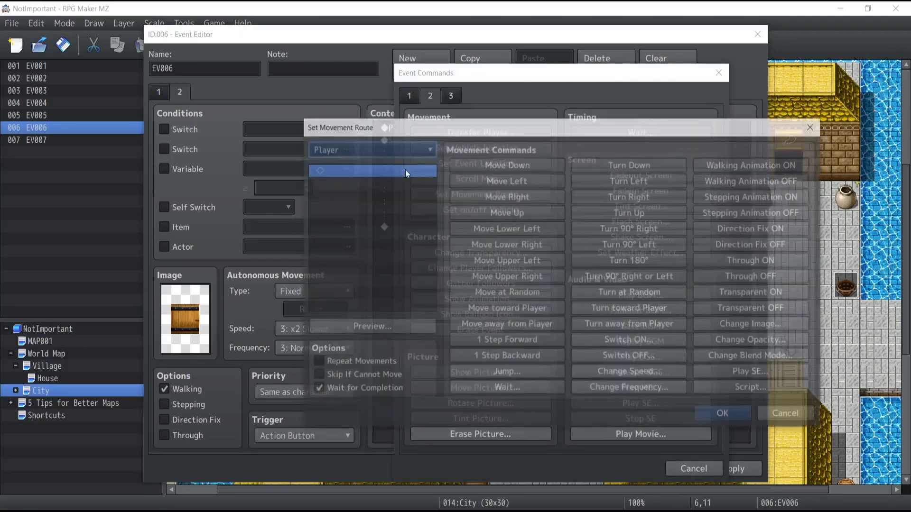
click(507, 212)
click(719, 415)
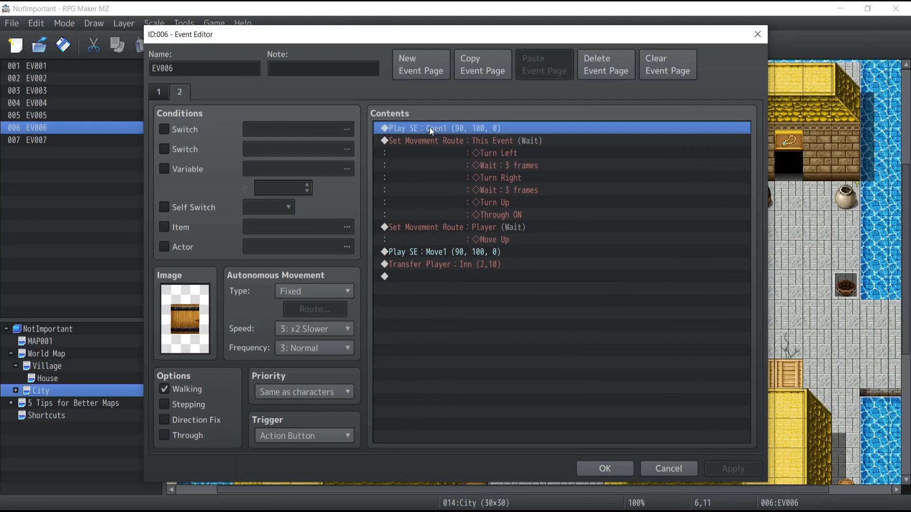
Step: Review page 2's commands: Open1 sound, movement routes, Move1 sound, Transfer Player
key(Home)
click(421, 188)
click(439, 250)
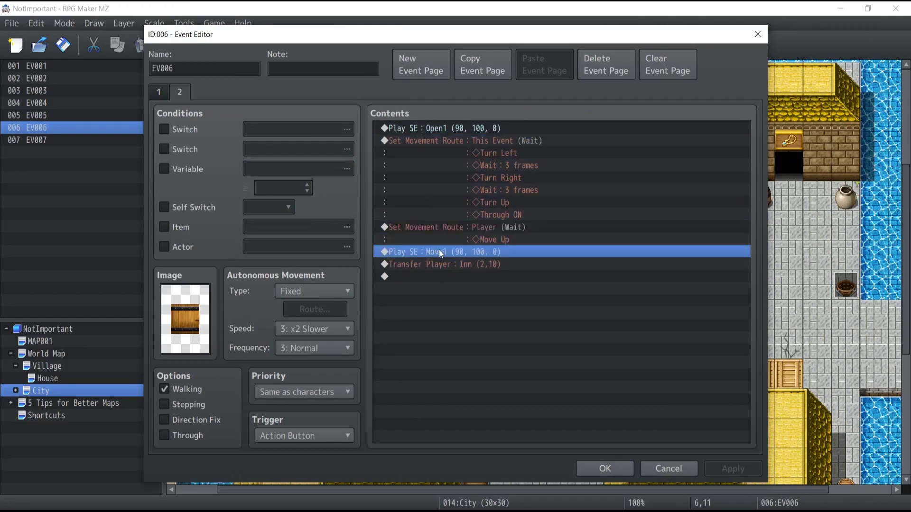
click(434, 260)
click(431, 242)
key(Home)
click(431, 255)
key(Down)
Step: Compare pages 1 and 2 of the Inn door, ending on page 2
click(161, 92)
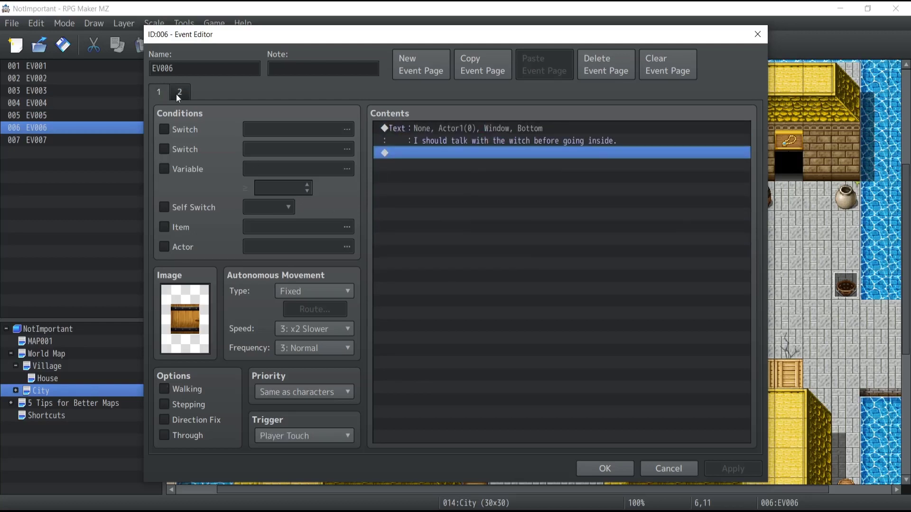
click(176, 94)
click(160, 94)
click(178, 94)
click(164, 93)
click(177, 93)
click(161, 93)
click(178, 93)
click(162, 93)
click(178, 93)
click(161, 93)
click(178, 93)
click(162, 93)
click(179, 92)
click(160, 92)
click(180, 93)
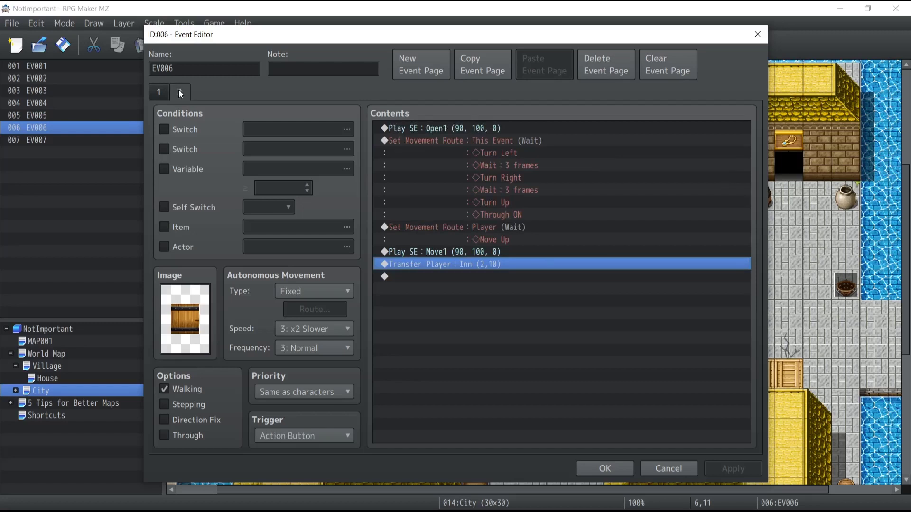
mouse_move(180, 114)
Step: Make the Inn door's page 2 require switch 0001 hasTalkWithWitch
mouse_move(189, 132)
click(166, 130)
click(292, 130)
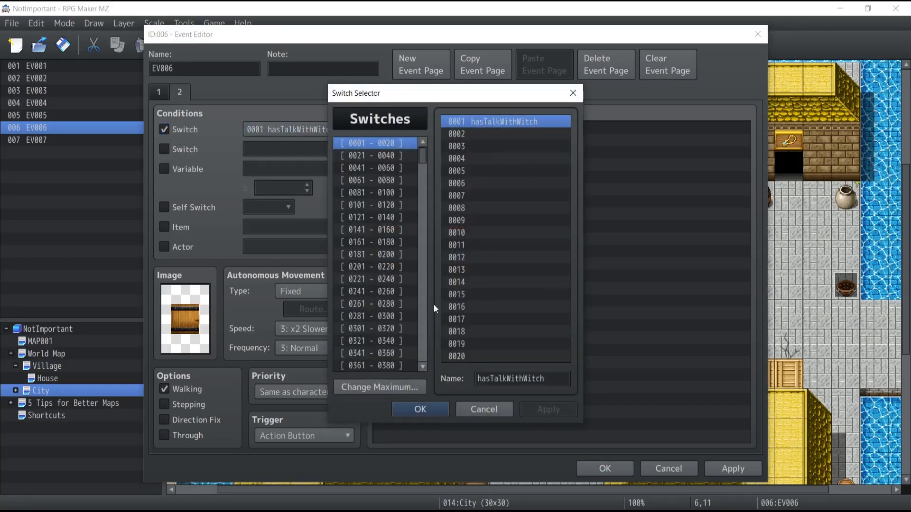
click(421, 409)
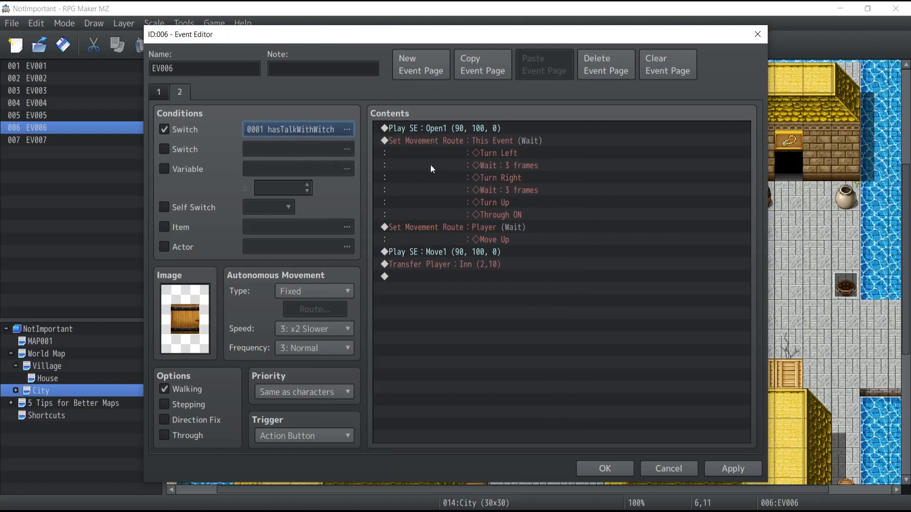
Step: Review page 1 against page 2, then apply and save the event
click(165, 95)
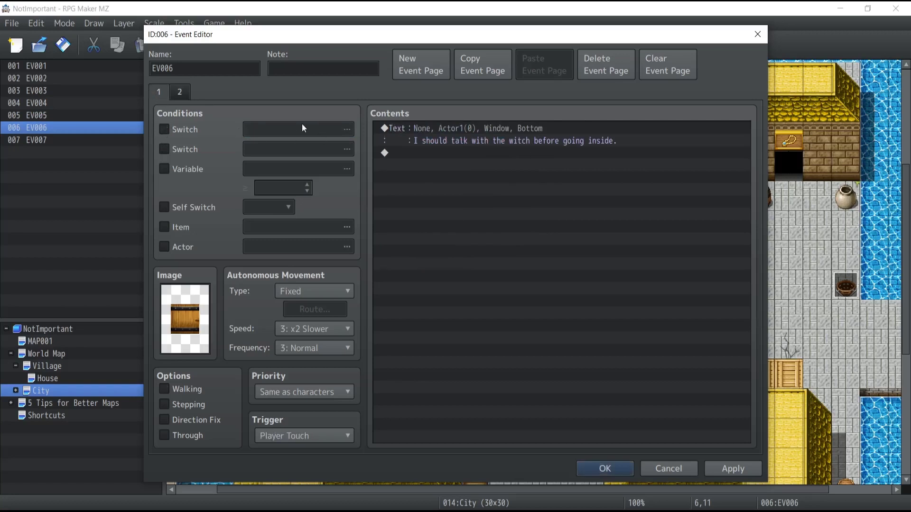
click(176, 93)
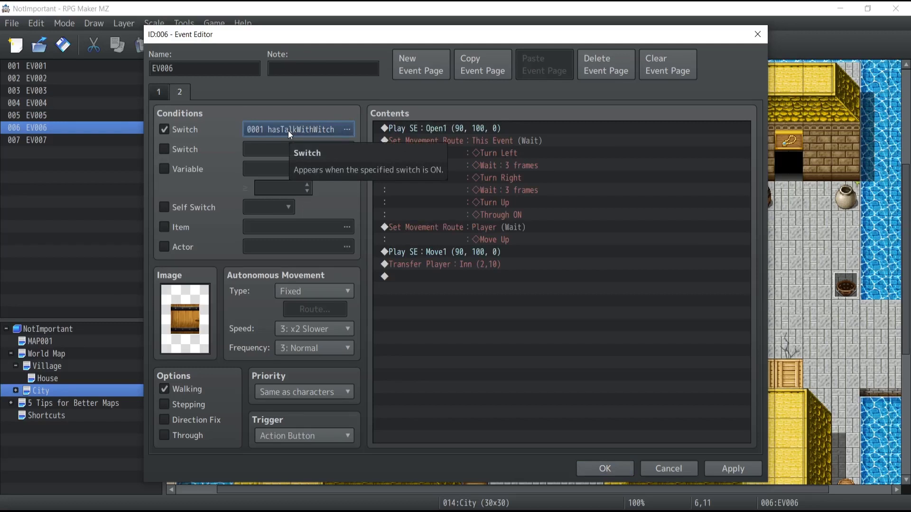
click(157, 90)
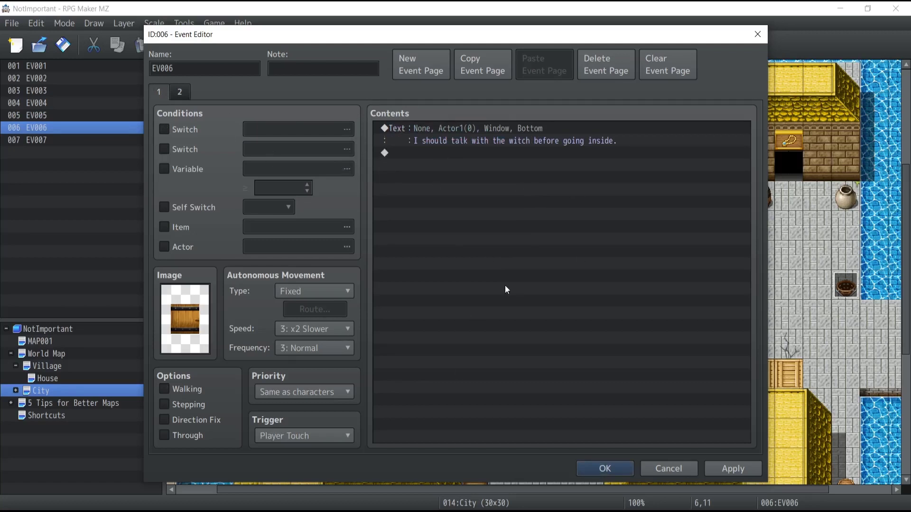
click(736, 468)
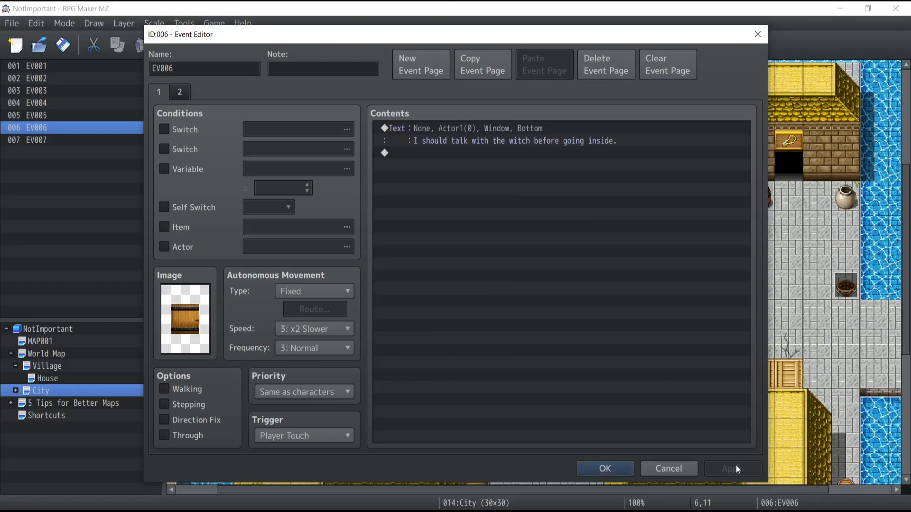
click(600, 469)
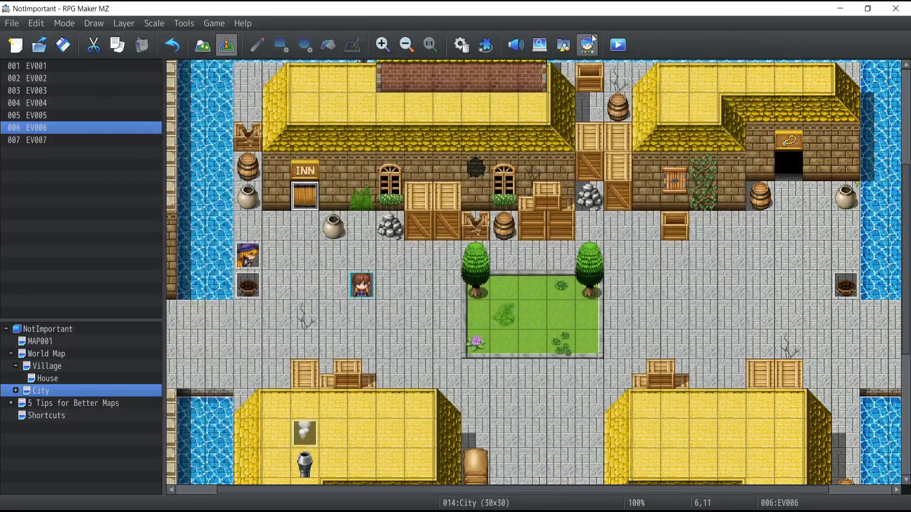
Step: Start a playtest, dismiss the hero's message, and talk to the witch
click(619, 46)
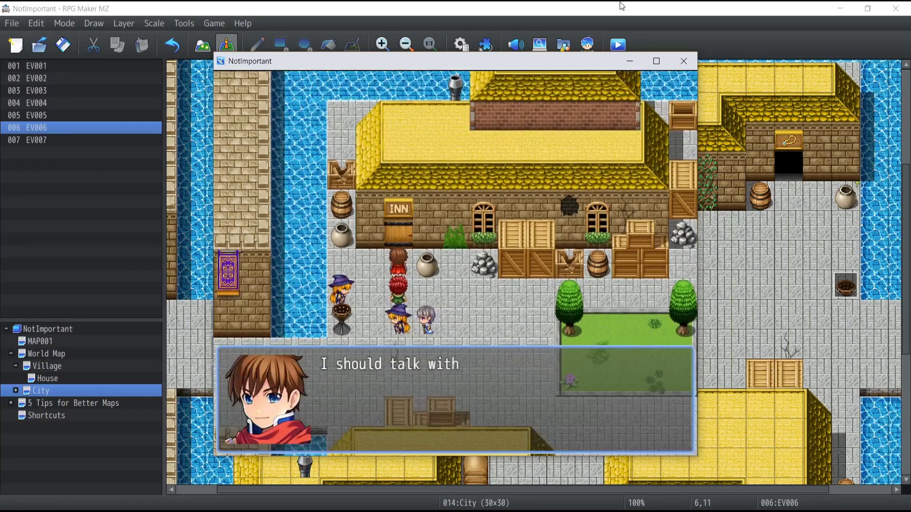
key(Return)
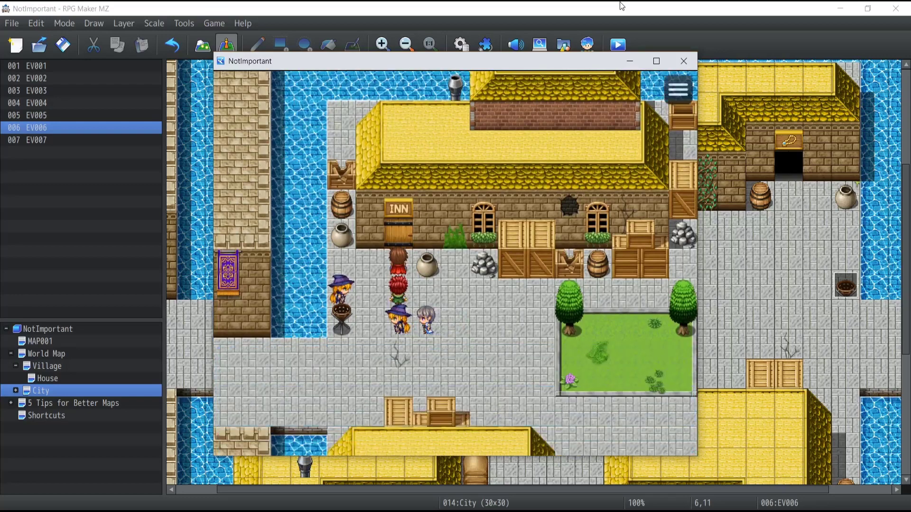
key(Down)
key(Left)
key(Return)
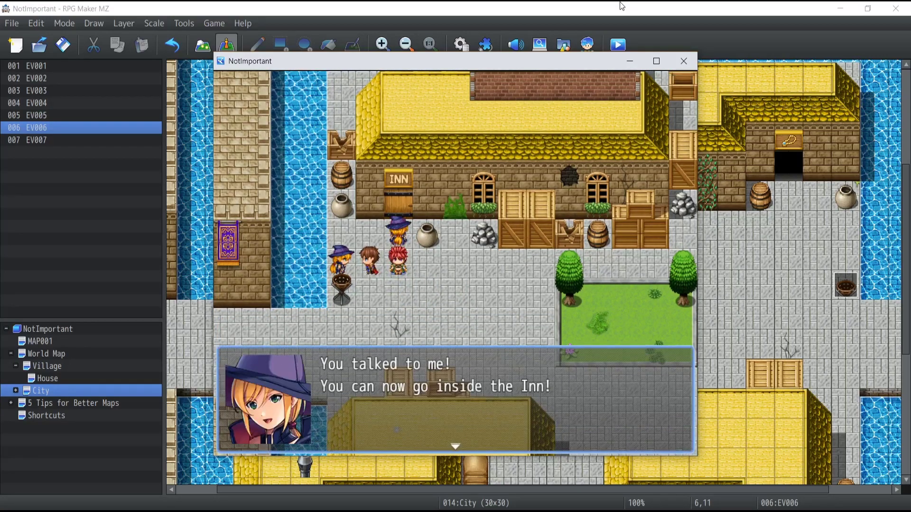
key(Return)
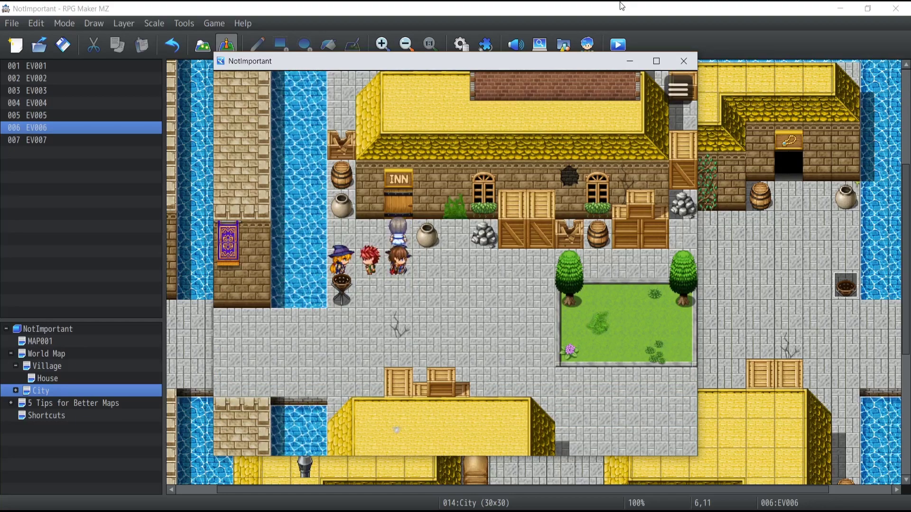
Step: Walk the party up through the open Inn doorway into the Inn
key(Up)
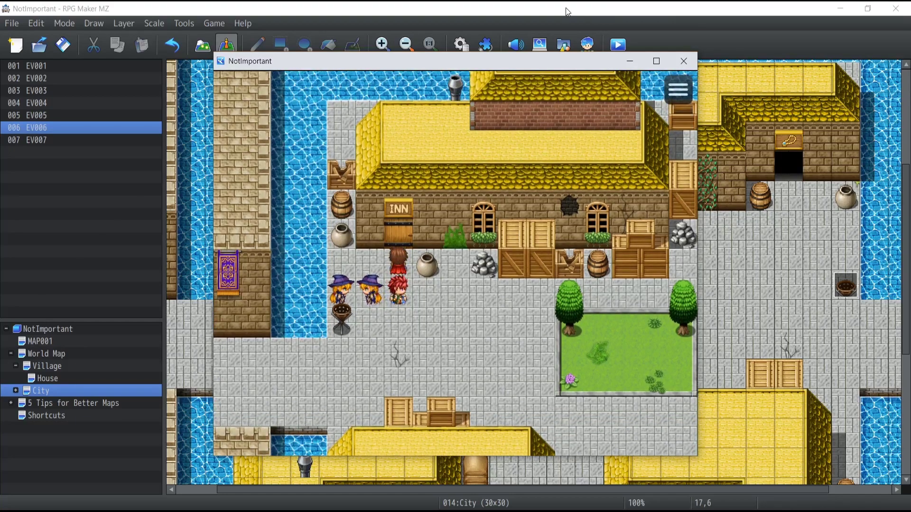
key(Up)
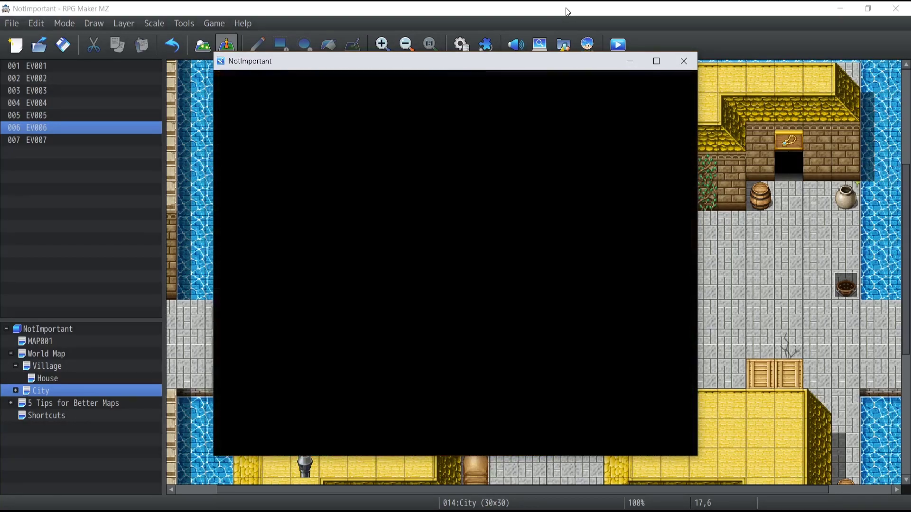
key(Up)
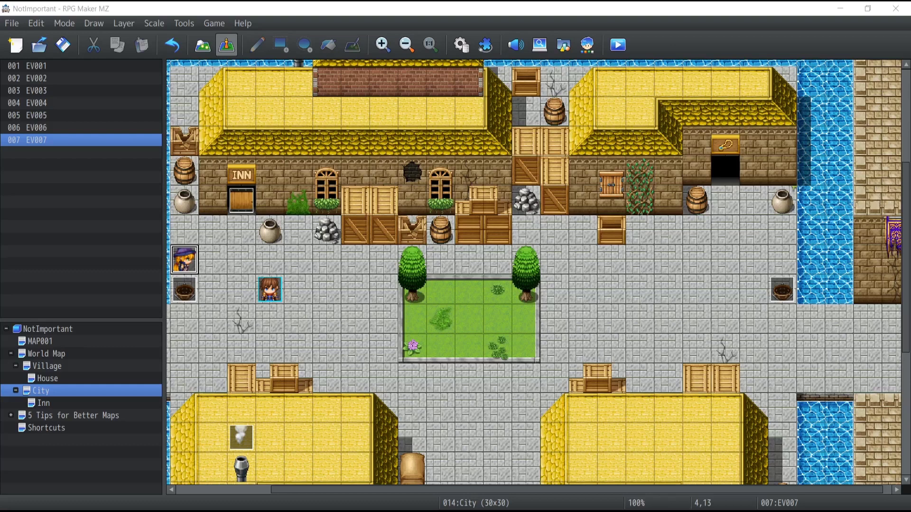
Step: Open the Inn door event EV006 and add a new third event page
double_click(315, 243)
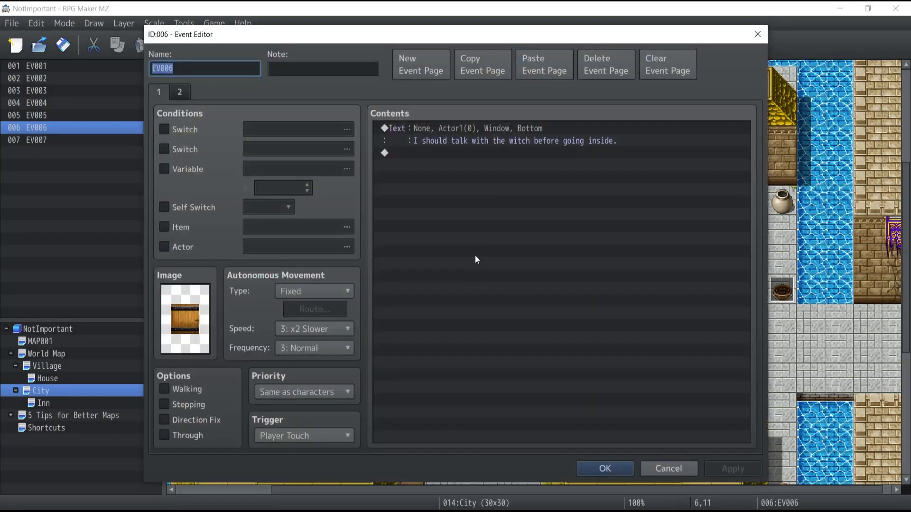
click(183, 91)
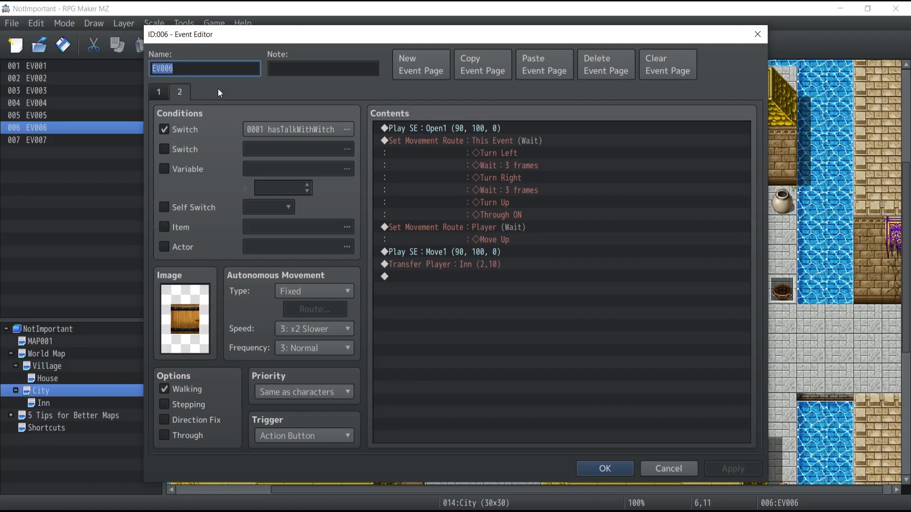
click(422, 67)
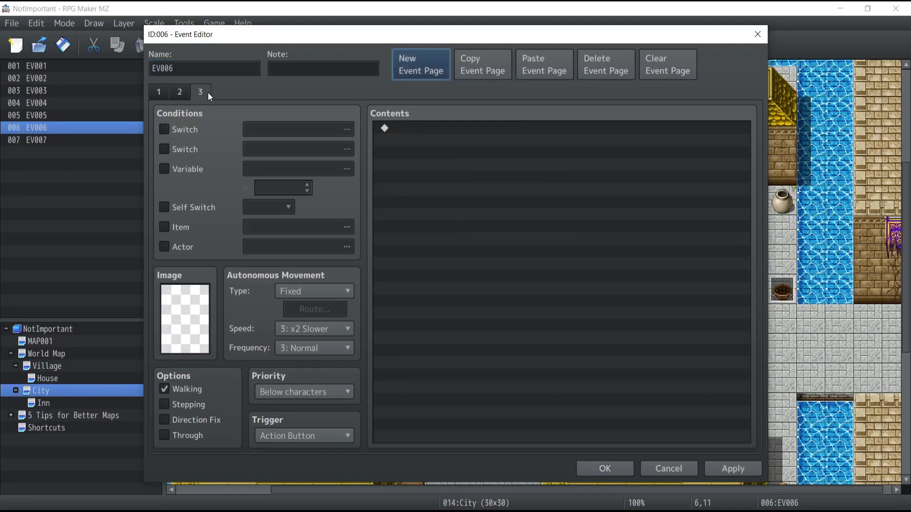
Step: Compare the empty third page with page 2's conditions and commands, then confirm the event
click(179, 92)
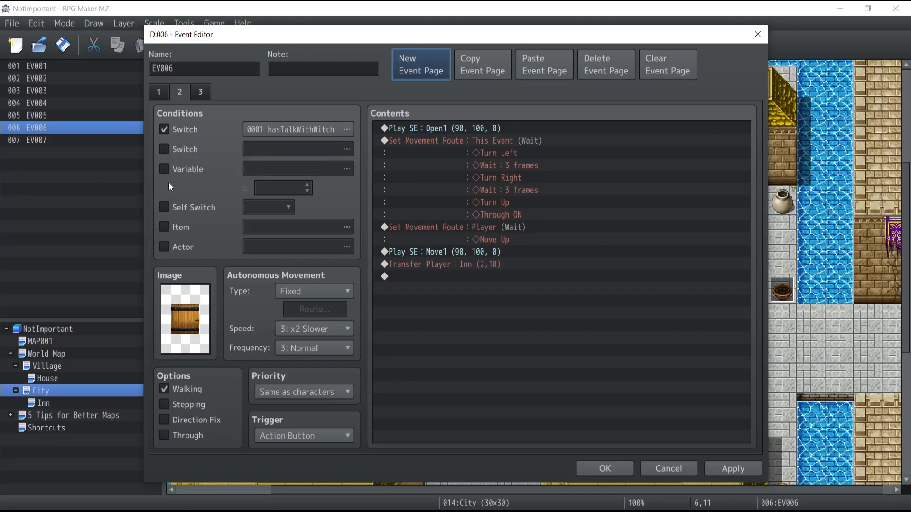
click(200, 92)
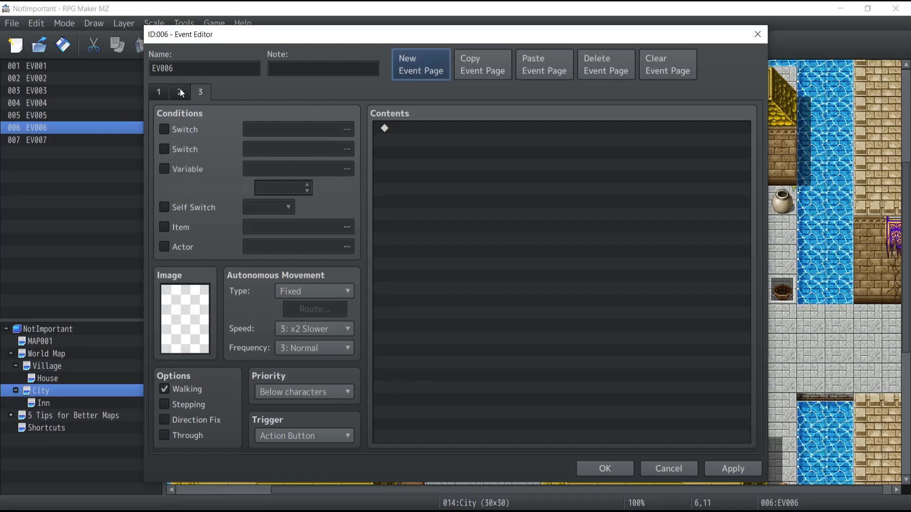
click(174, 314)
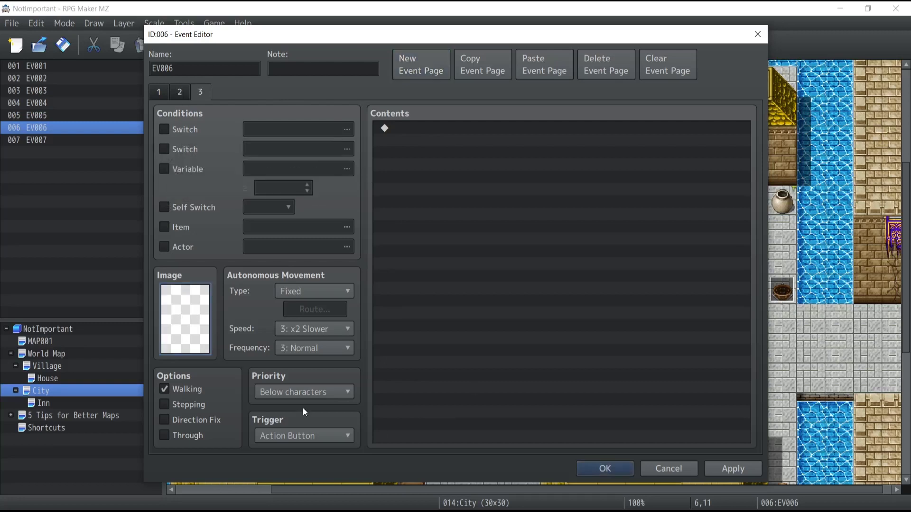
click(181, 93)
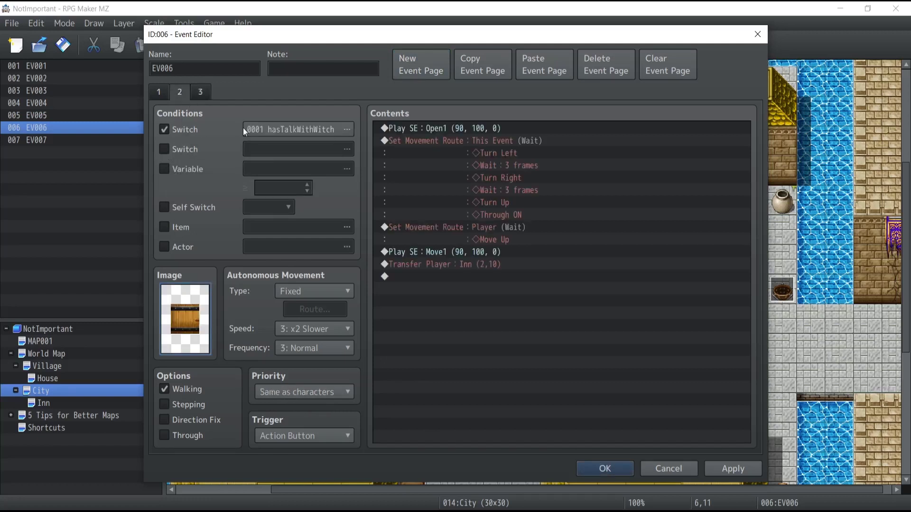
click(202, 92)
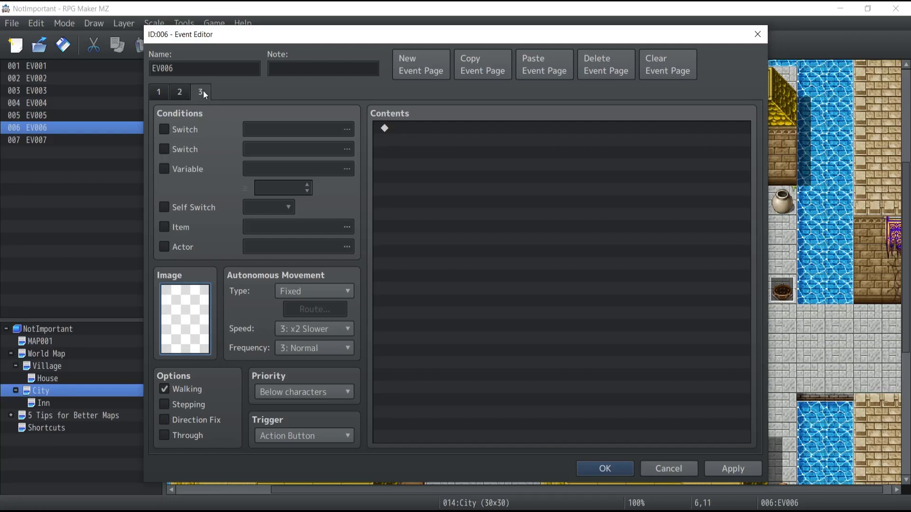
click(182, 91)
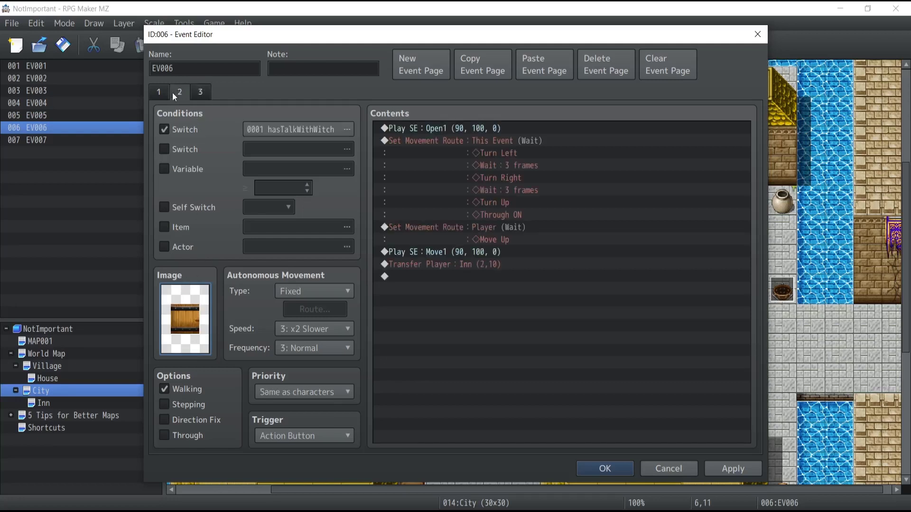
click(200, 94)
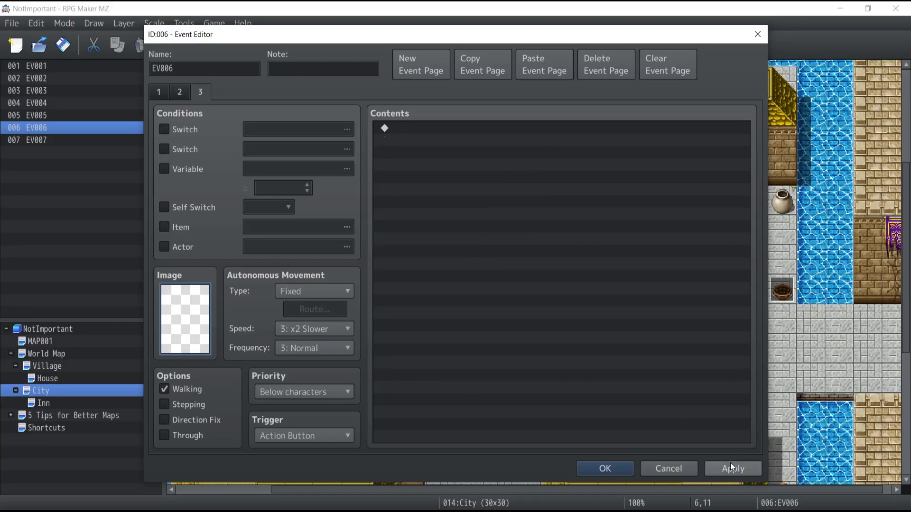
click(598, 469)
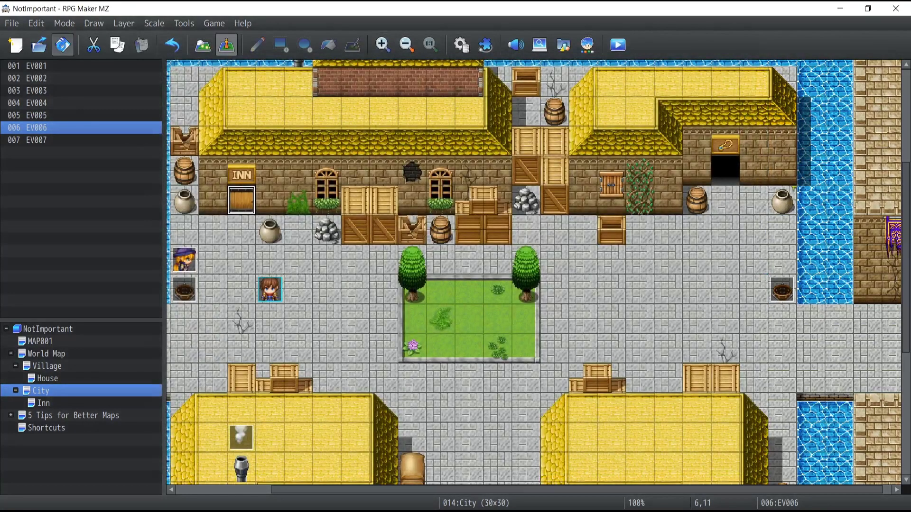
Step: Reopen EV006, check its empty third page, and confirm the event
double_click(242, 199)
click(199, 93)
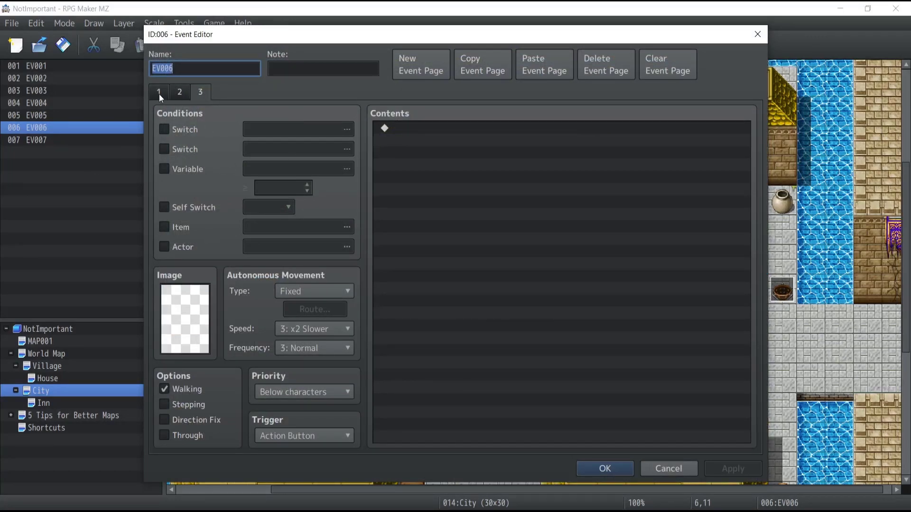
click(180, 316)
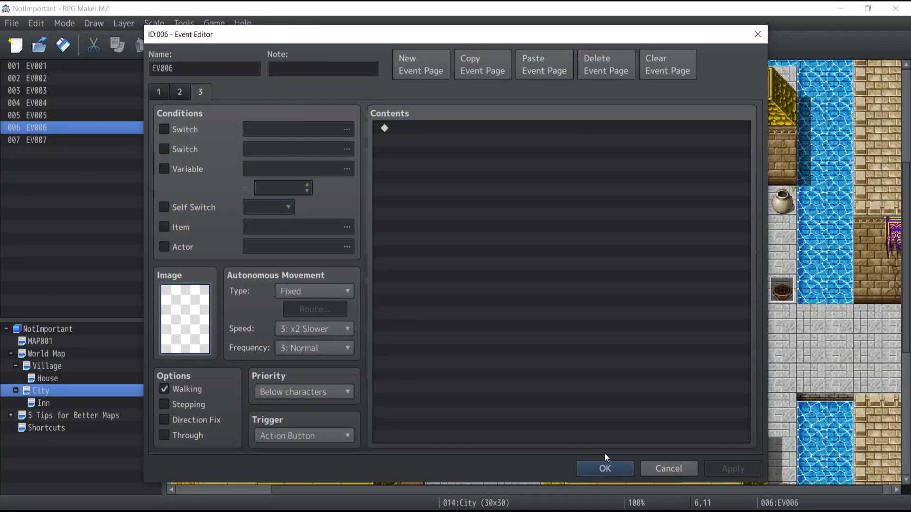
click(605, 469)
Step: Save, playtest a New Game, talk to the witch near the Inn door, then quit
click(618, 45)
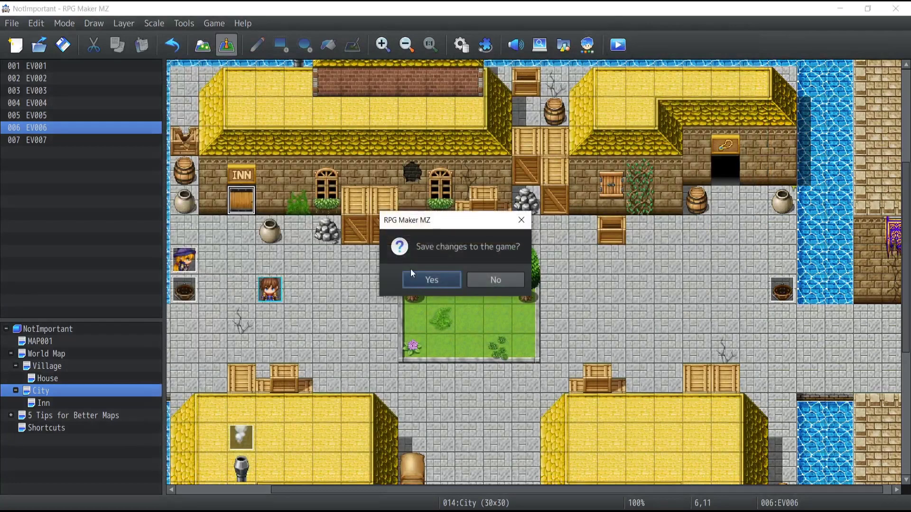
click(416, 280)
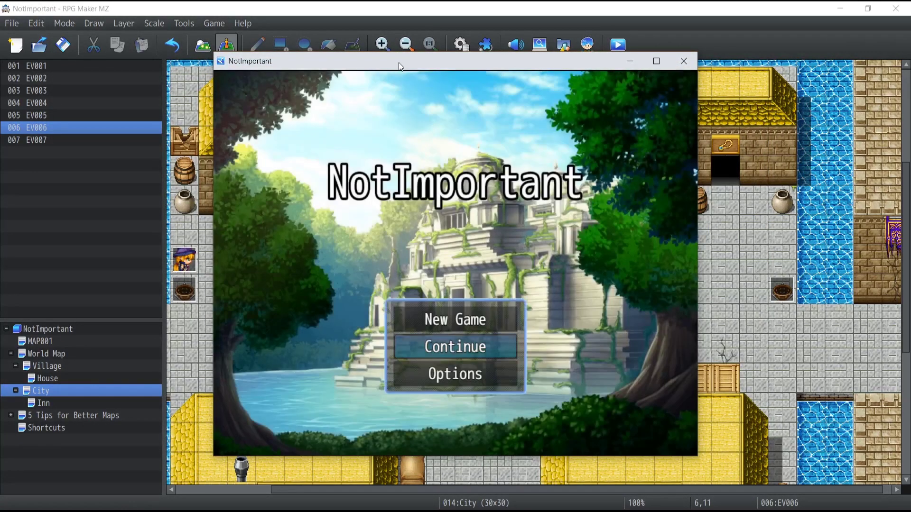
key(Up)
key(Return)
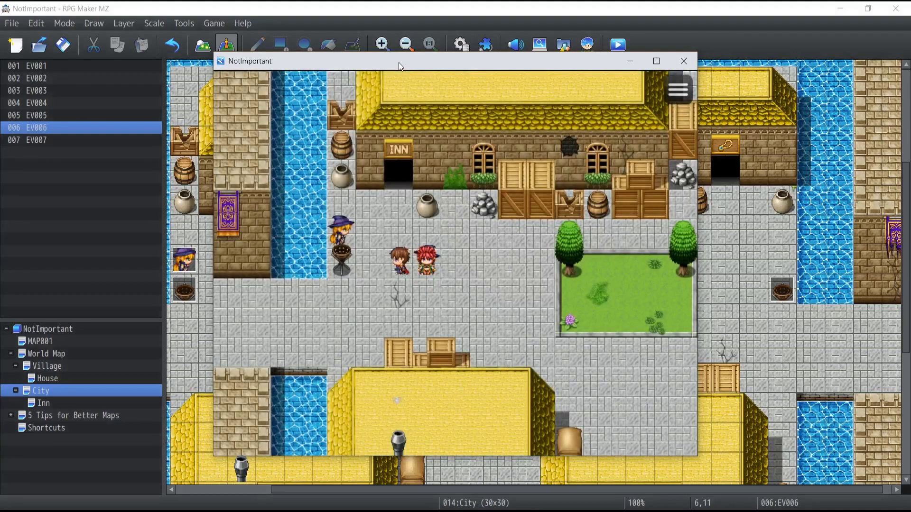
key(Up)
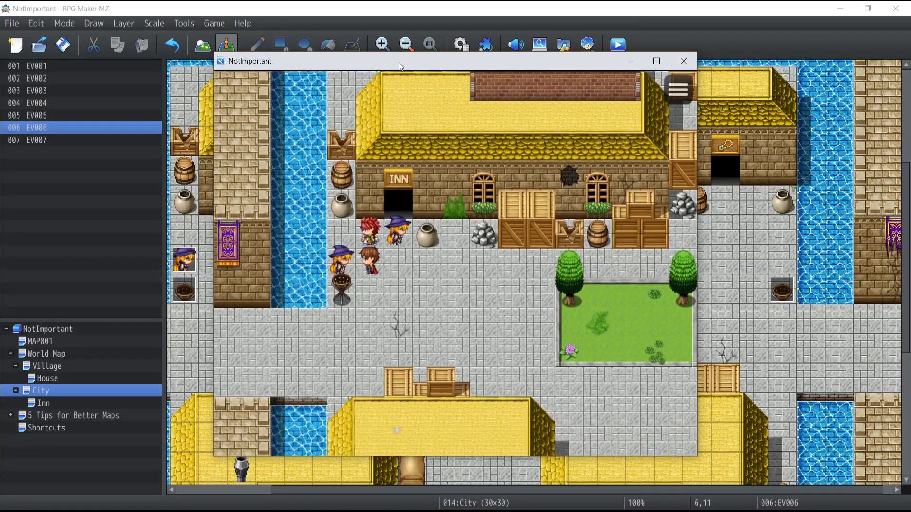
key(Return)
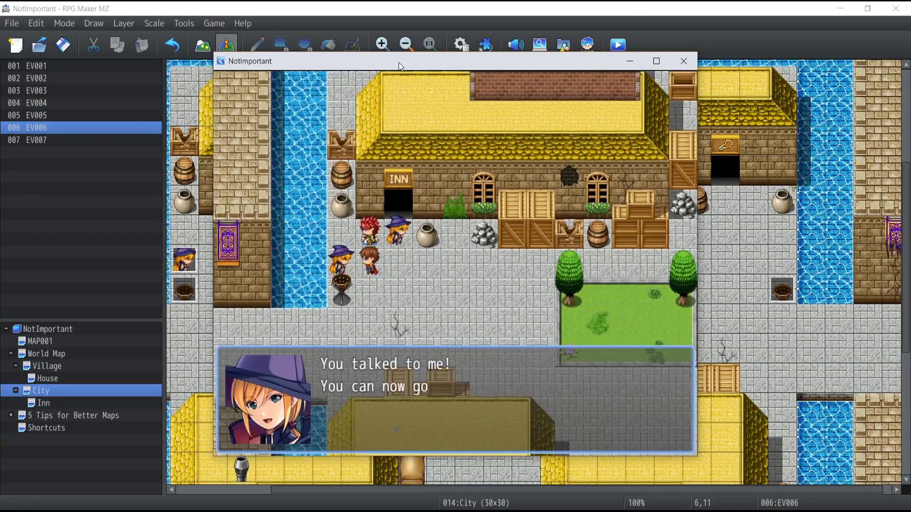
key(Return)
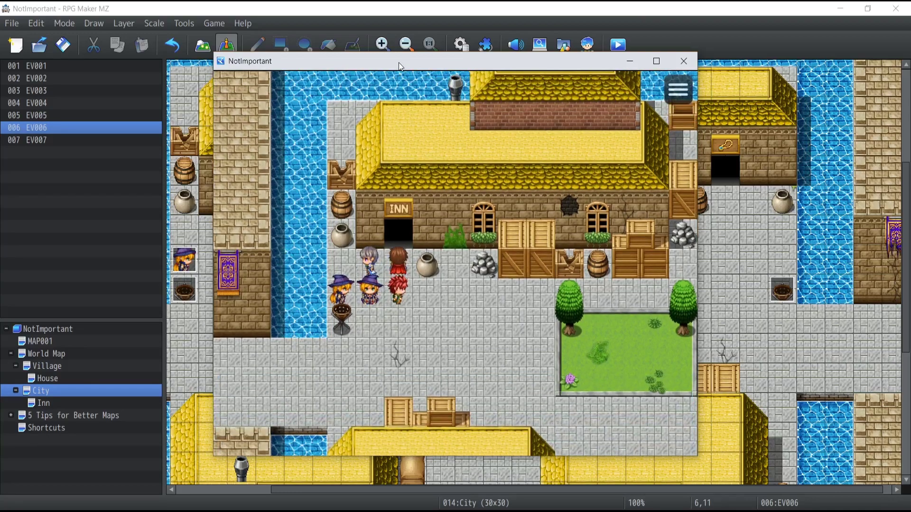
key(alt+F4)
double_click(241, 199)
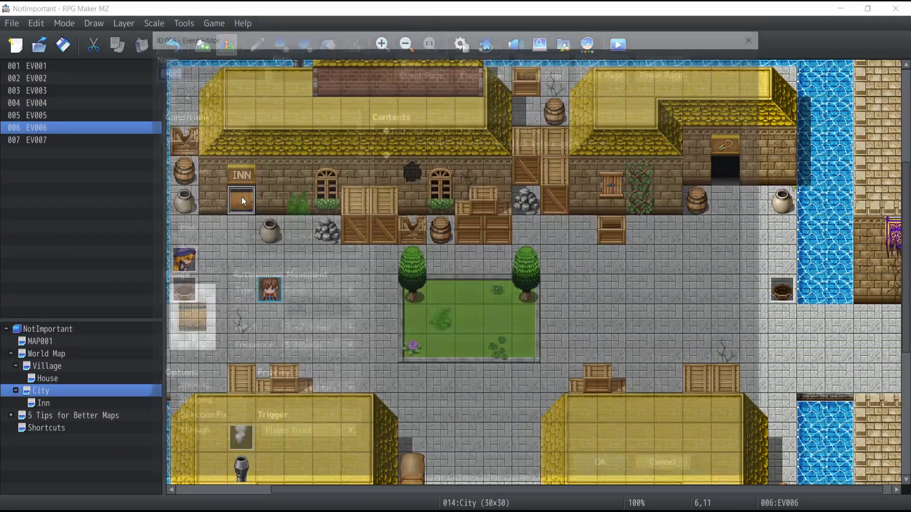
click(201, 92)
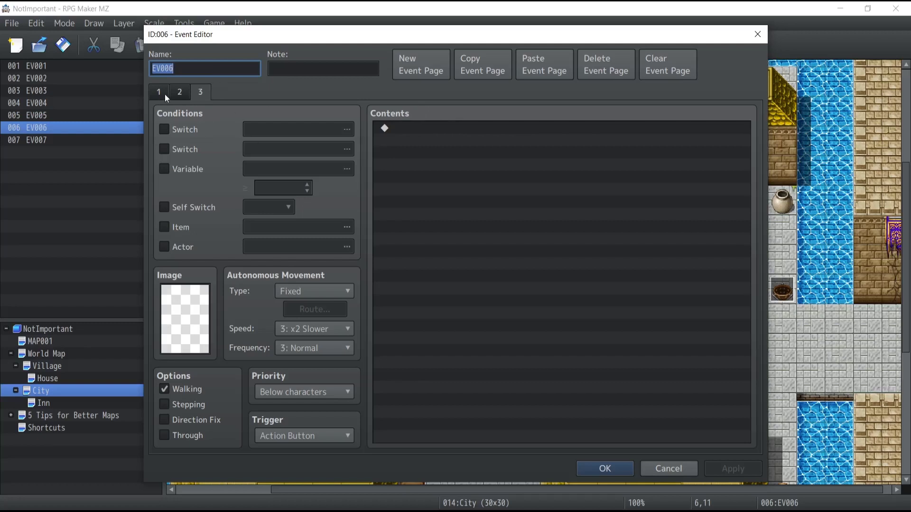
click(179, 93)
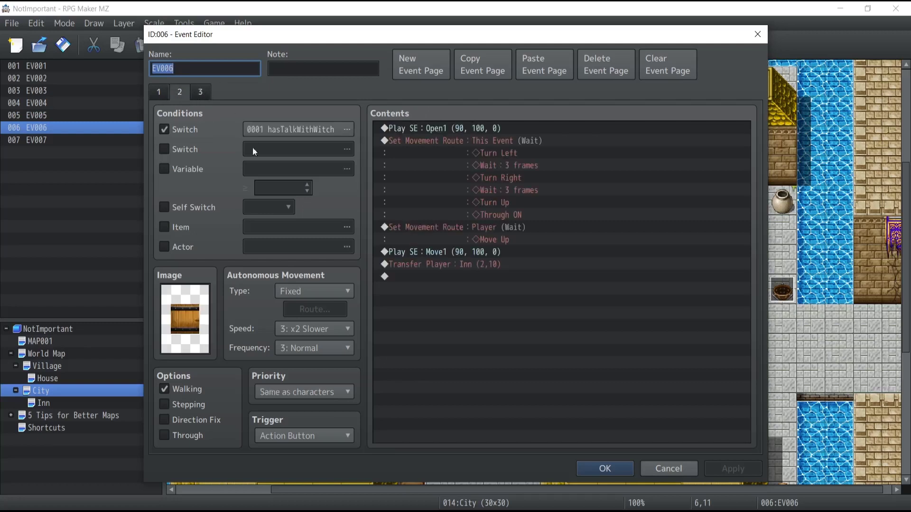
click(199, 93)
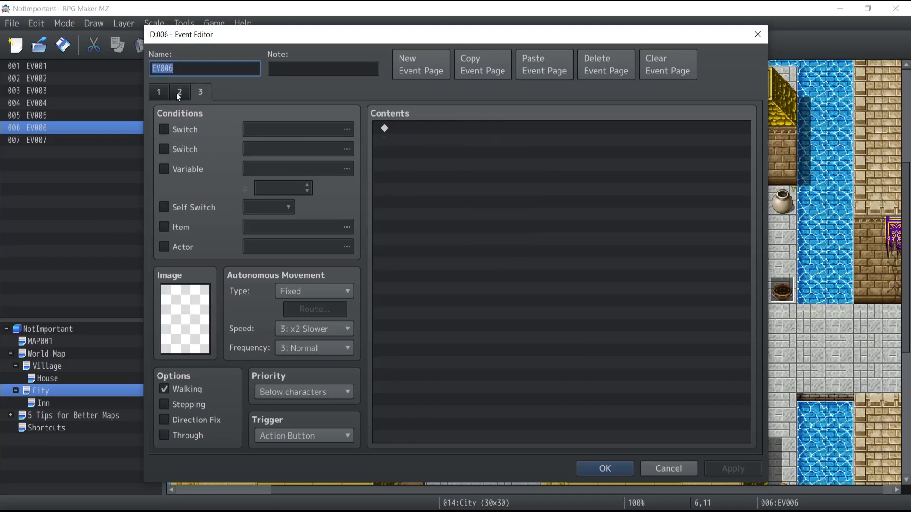
click(177, 94)
click(200, 91)
click(179, 93)
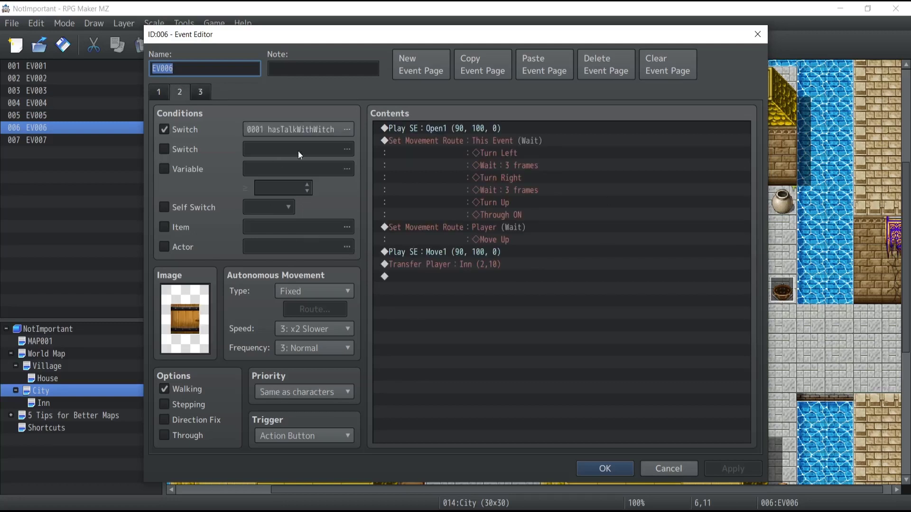